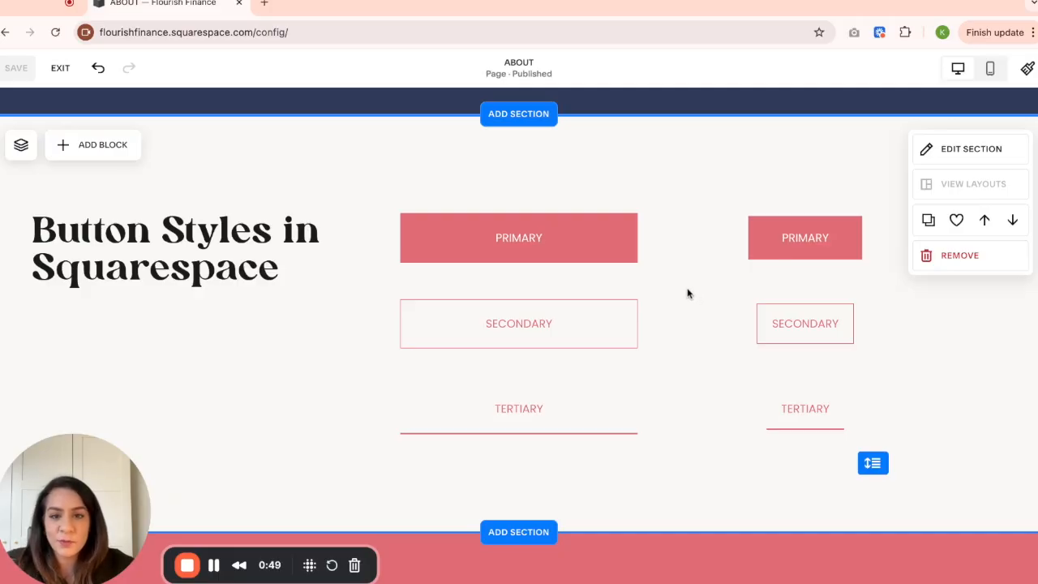
- Open the design settings of the wide Primary button and review its Fit and Fill sizing options
{"action": "left_click", "coordinate": [449, 240]}
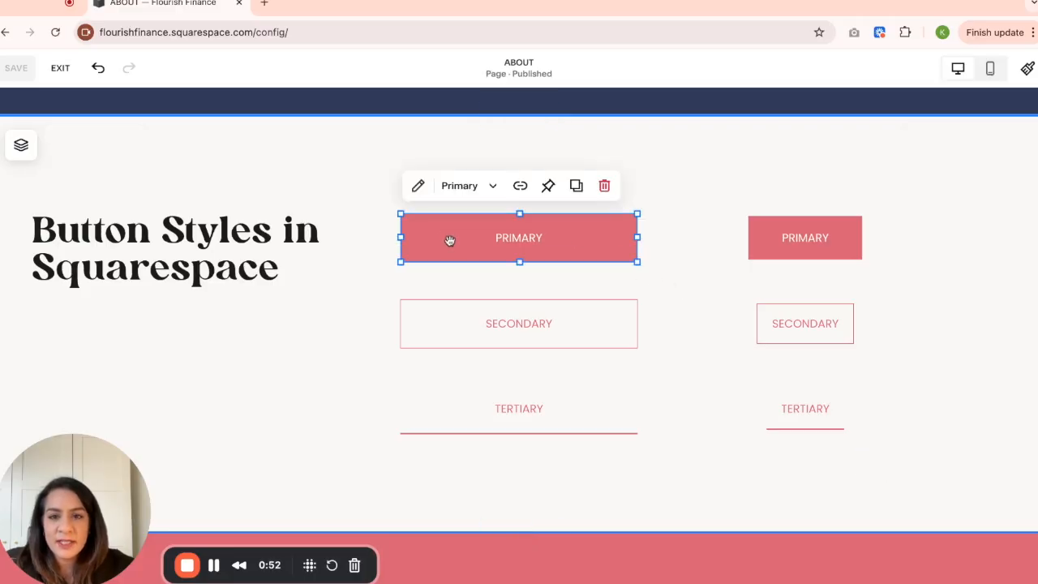
{"action": "left_click", "coordinate": [418, 188]}
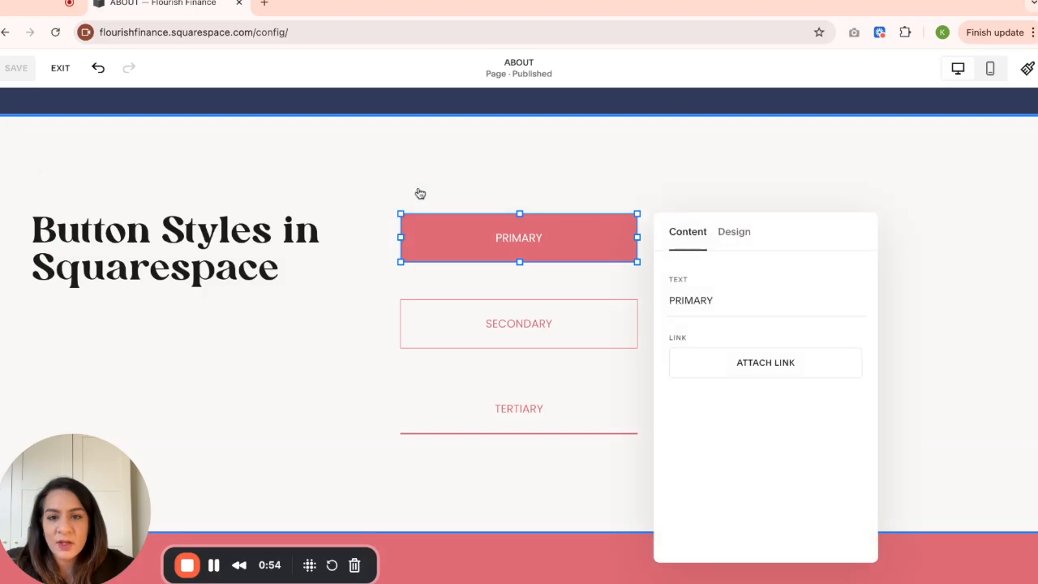
{"action": "left_click", "coordinate": [738, 235]}
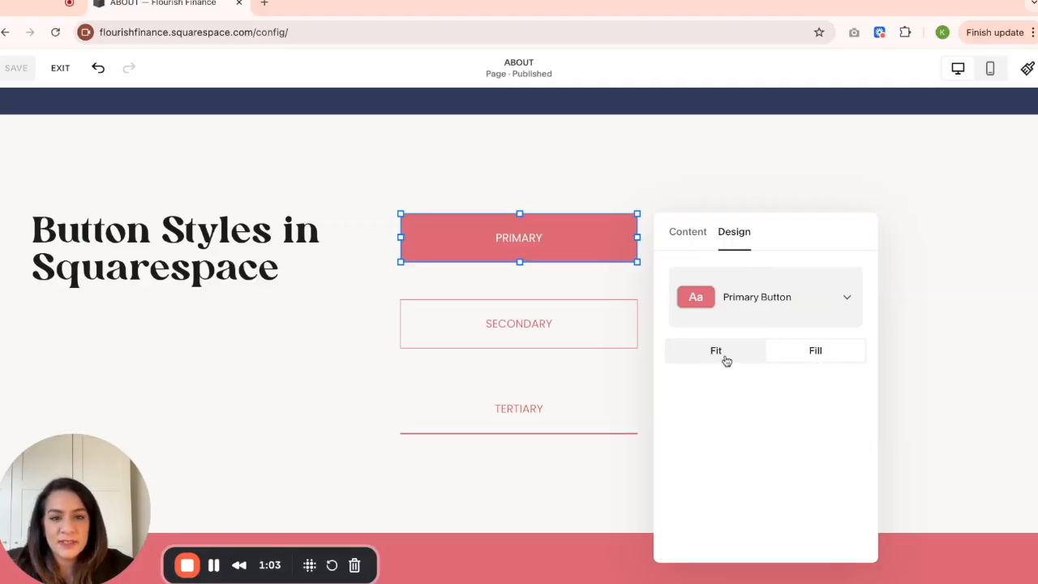
{"action": "mouse_move", "coordinate": [814, 236]}
{"action": "left_mouse_down"}
{"action": "mouse_move", "coordinate": [918, 169]}
{"action": "mouse_move", "coordinate": [954, 160]}
{"action": "mouse_move", "coordinate": [829, 232]}
{"action": "left_mouse_up"}
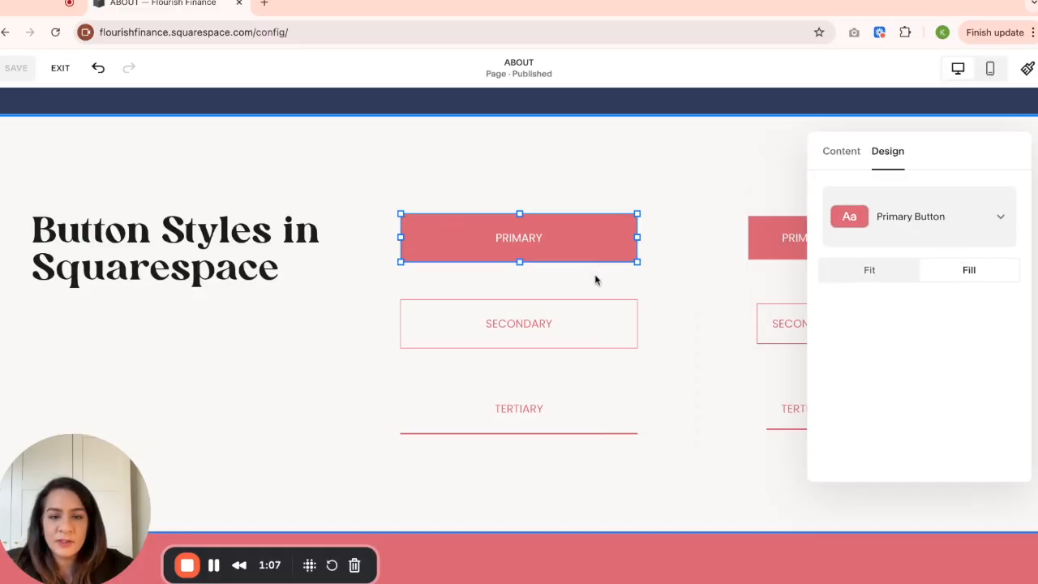
{"action": "scroll", "coordinate": [595, 279], "scroll_direction": "down", "scroll_amount": 1}
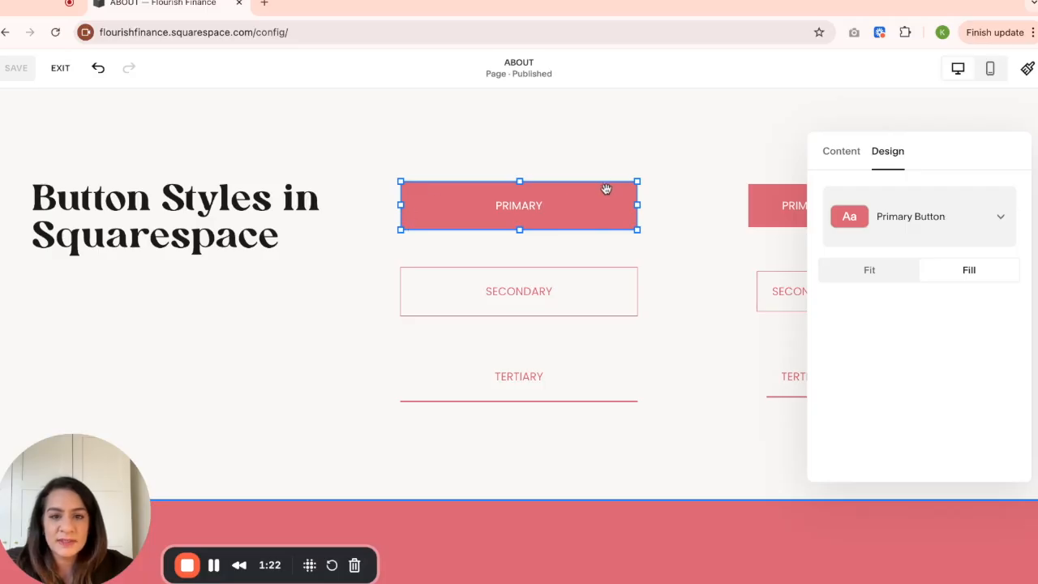
{"action": "left_click", "coordinate": [696, 235]}
- Check the style and sizing options in the wide Secondary button's design settings
{"action": "left_click", "coordinate": [598, 273]}
{"action": "left_click", "coordinate": [420, 241]}
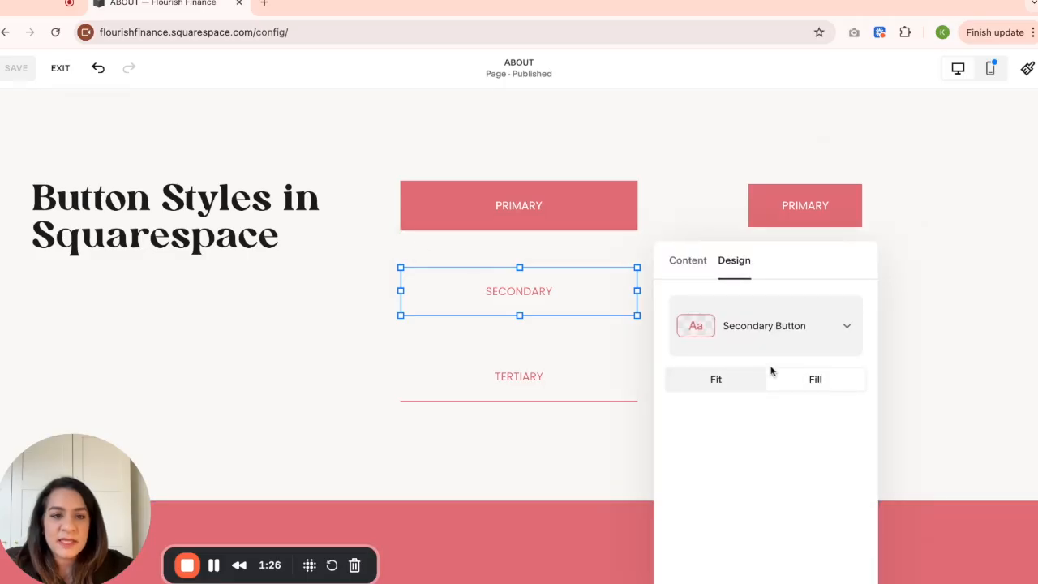
{"action": "left_click", "coordinate": [709, 183]}
- Try left and right alignment on the narrow Primary button set to Fit
{"action": "left_click", "coordinate": [785, 206]}
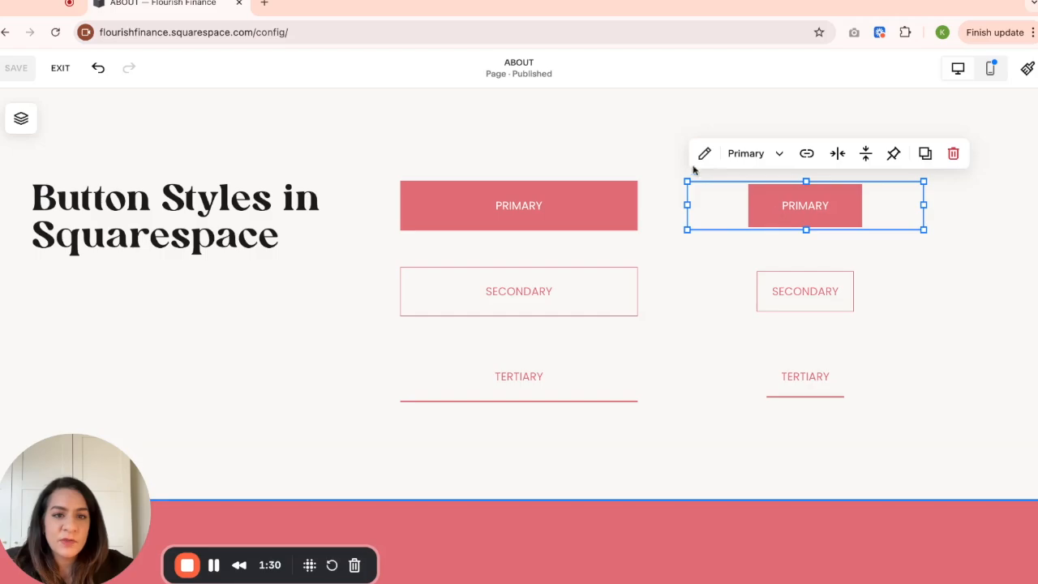
{"action": "left_click", "coordinate": [706, 155]}
{"action": "left_click_drag", "start_coordinate": [920, 201], "coordinate": [489, 157]}
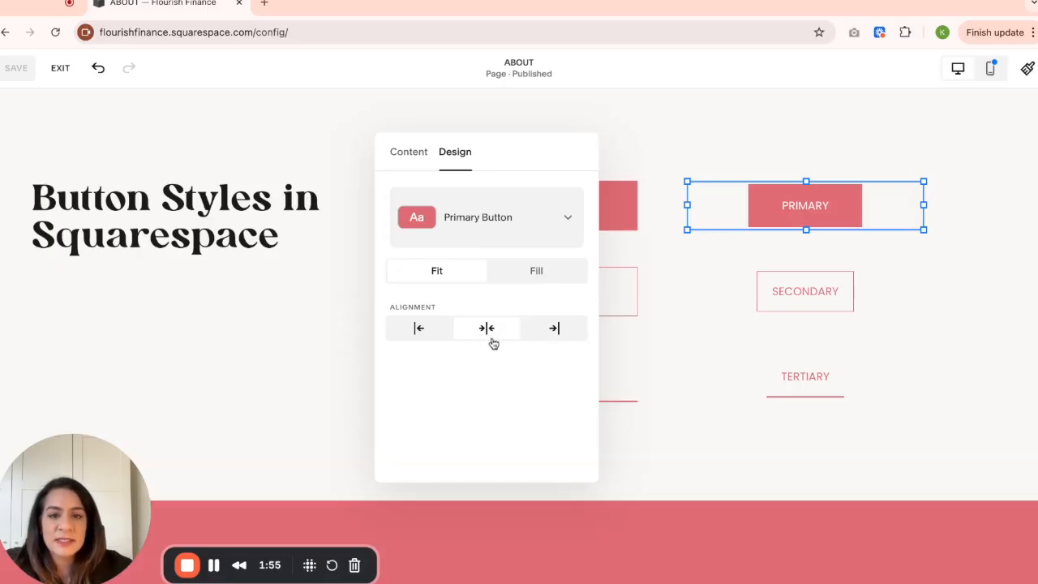
{"action": "left_click", "coordinate": [419, 329]}
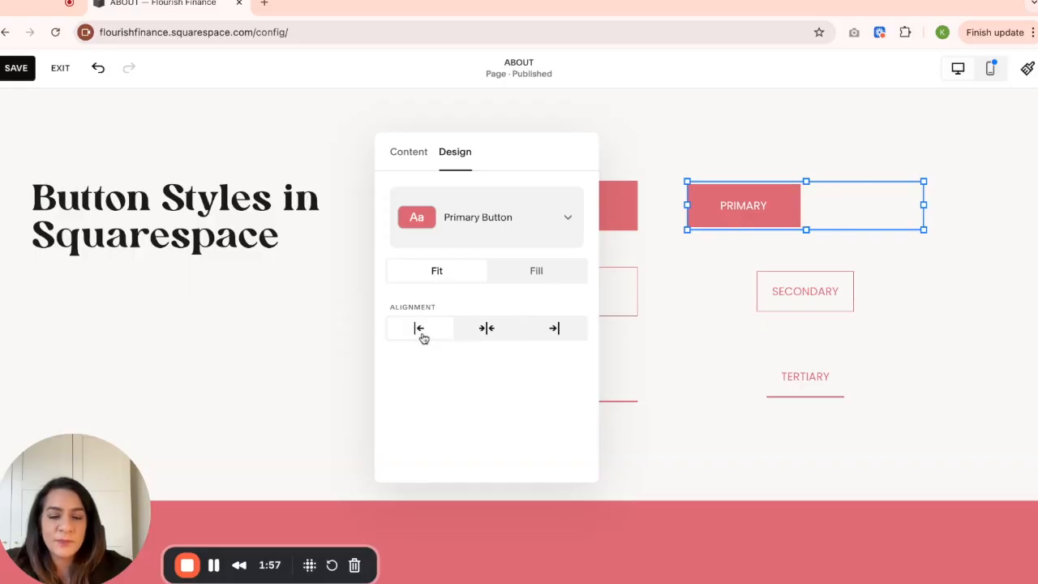
{"action": "left_click", "coordinate": [554, 331]}
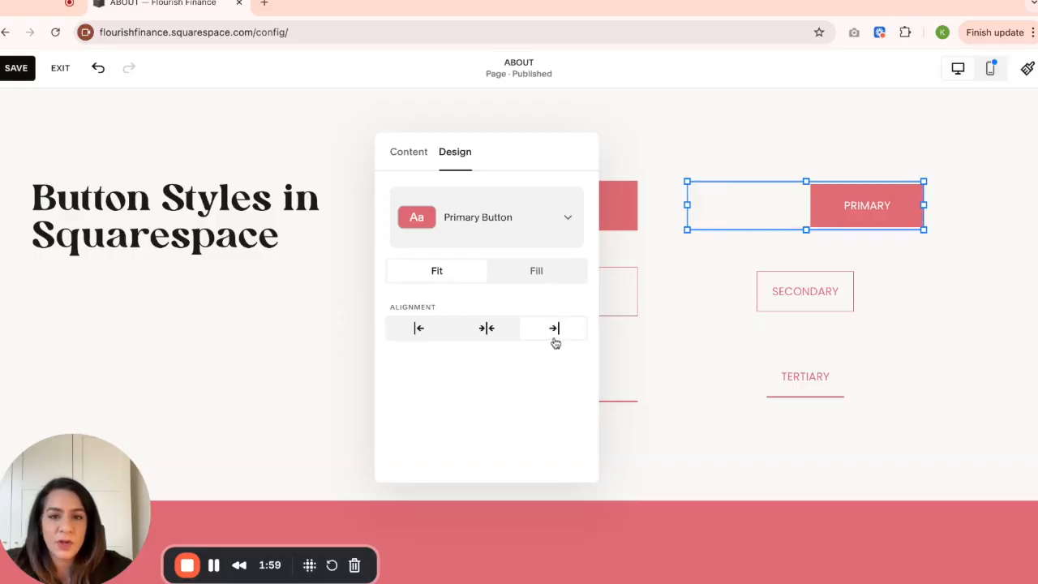
{"action": "left_click", "coordinate": [698, 141]}
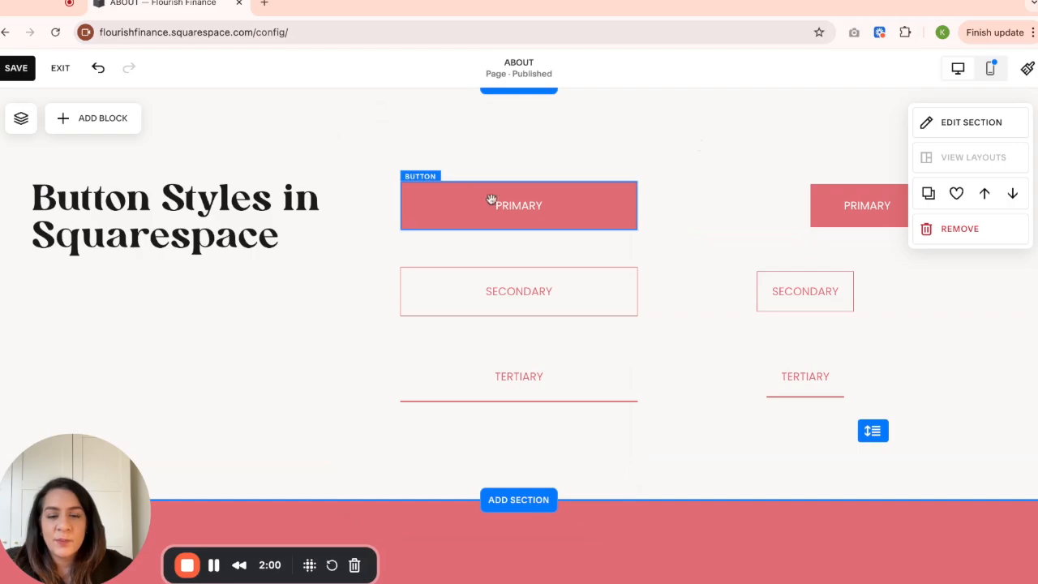
- Stretch the wide Primary button down over the buttons below it and shrink it back to its original height
{"action": "left_click", "coordinate": [589, 204]}
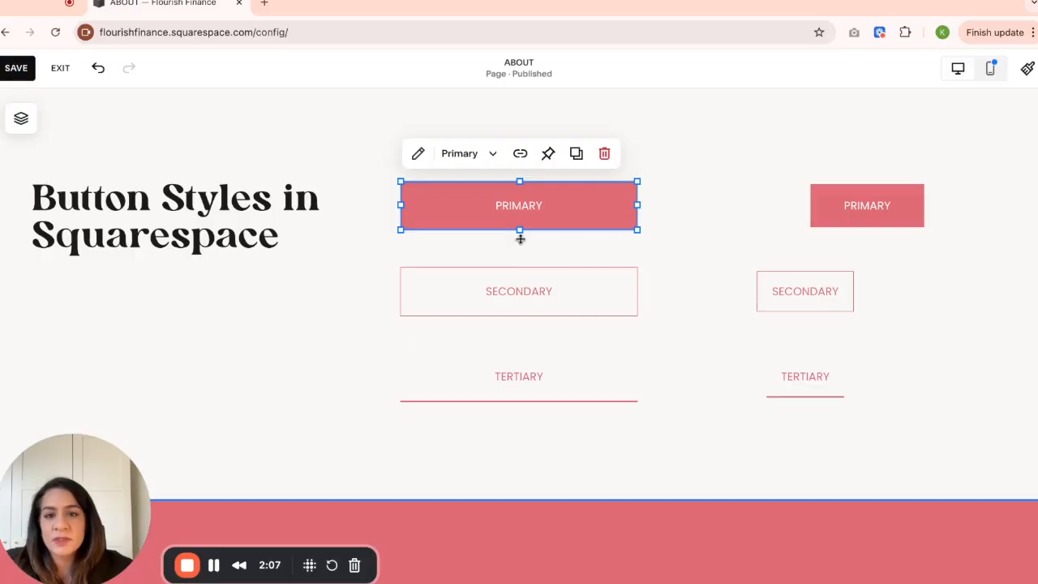
{"action": "left_click_drag", "start_coordinate": [520, 230], "coordinate": [520, 430]}
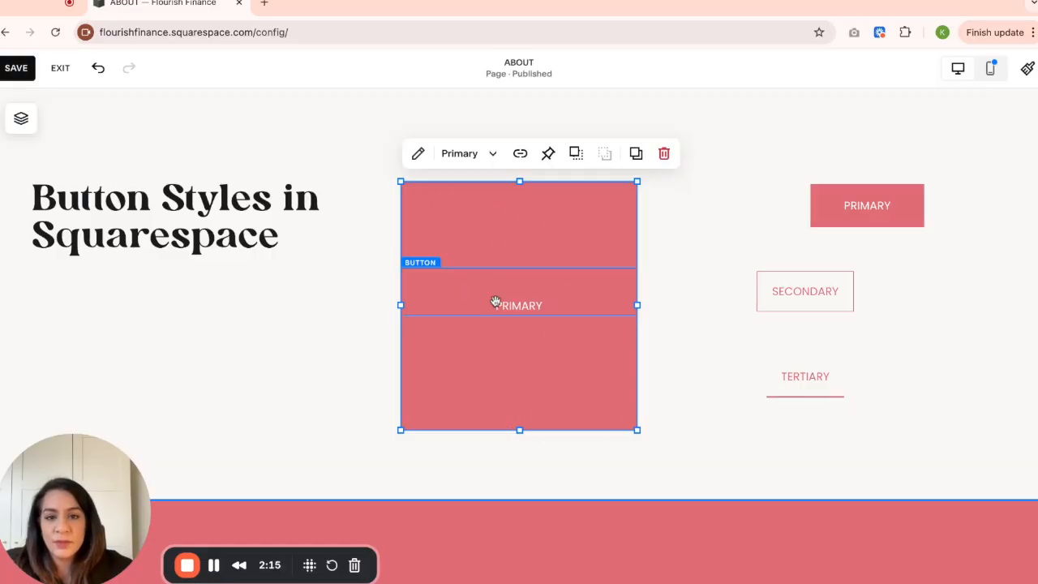
{"action": "left_click_drag", "start_coordinate": [521, 430], "coordinate": [520, 230]}
- Enlarge the wide Secondary button downward and to the left, and resize it back to its original dimensions
{"action": "left_click", "coordinate": [536, 300]}
{"action": "left_click_drag", "start_coordinate": [519, 316], "coordinate": [519, 459]}
{"action": "left_click_drag", "start_coordinate": [401, 363], "coordinate": [227, 357]}
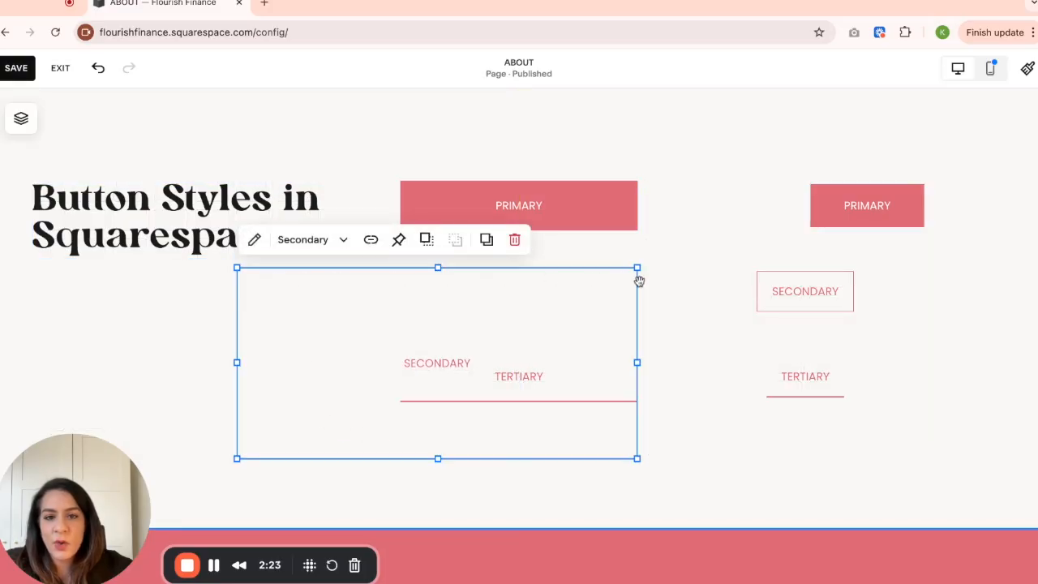
{"action": "left_click_drag", "start_coordinate": [236, 460], "coordinate": [238, 461]}
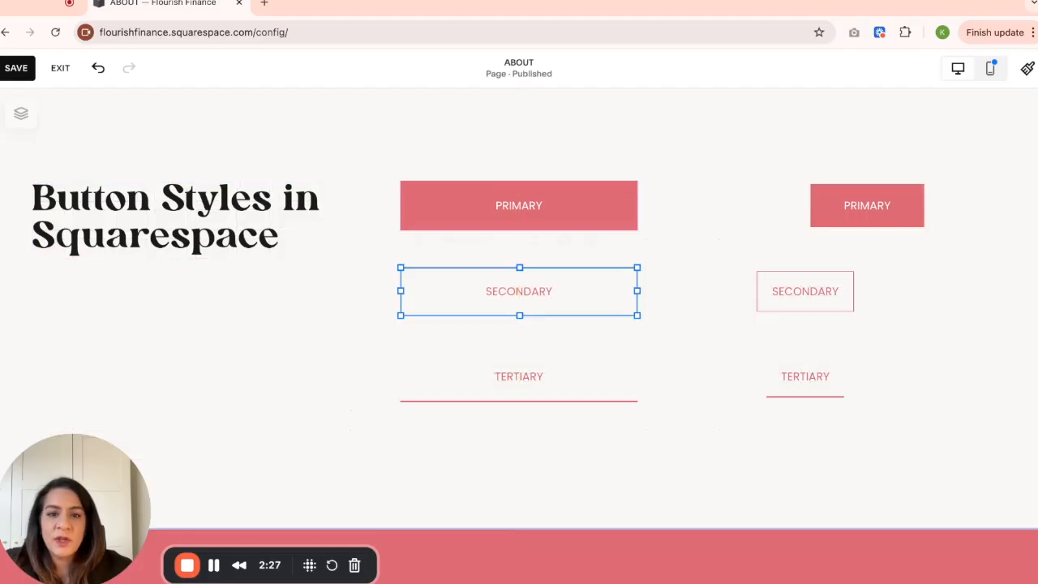
- Set the alignment of the narrow Primary button to centre in its design settings
{"action": "left_click", "coordinate": [831, 204]}
{"action": "left_click", "coordinate": [707, 148]}
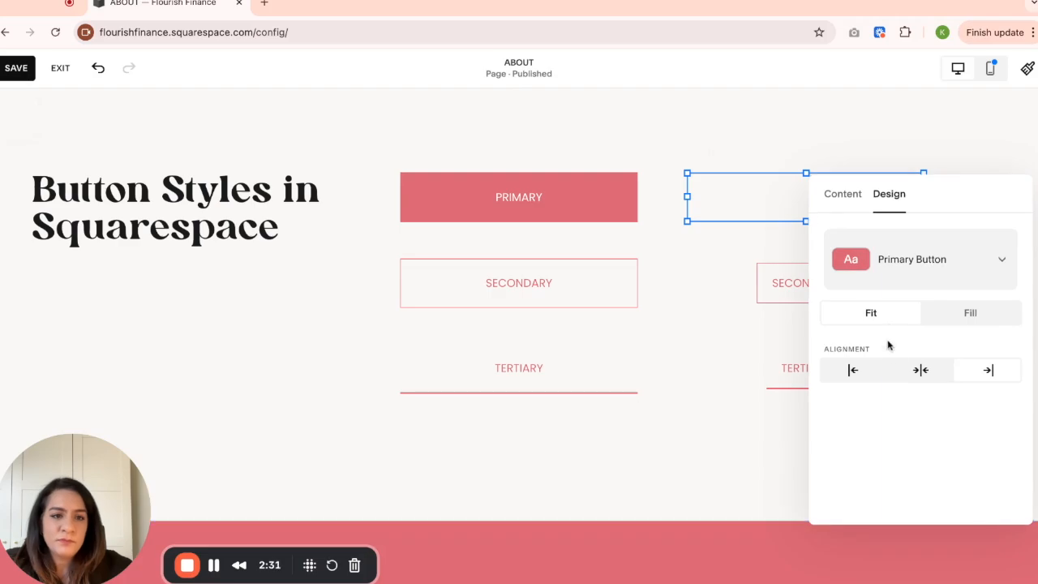
{"action": "left_click", "coordinate": [921, 370]}
{"action": "left_click", "coordinate": [714, 349]}
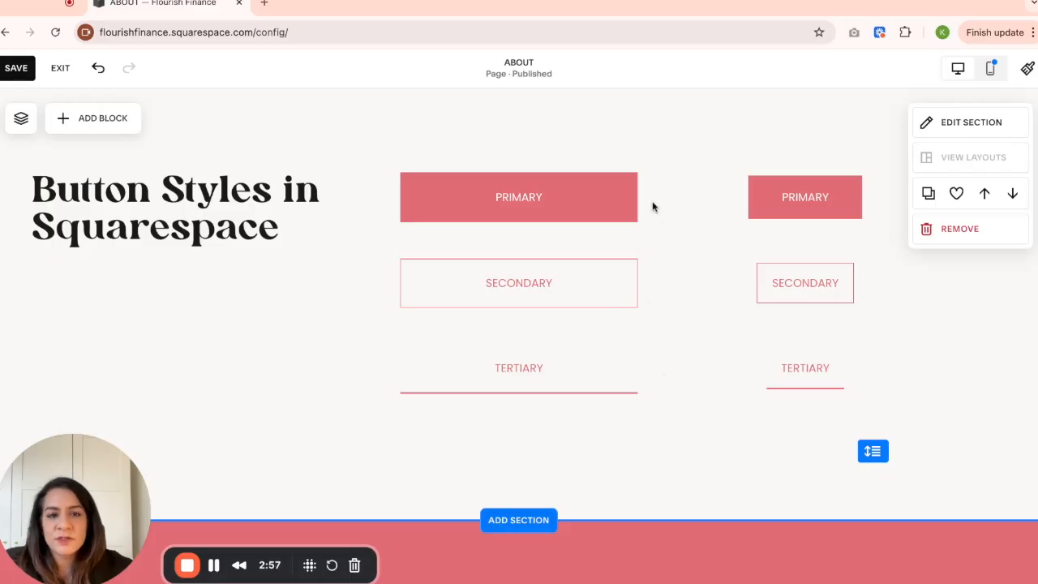
- Open the list of all button packs within the site-wide button styles
{"action": "scroll", "coordinate": [653, 328], "scroll_direction": "down", "scroll_amount": 1}
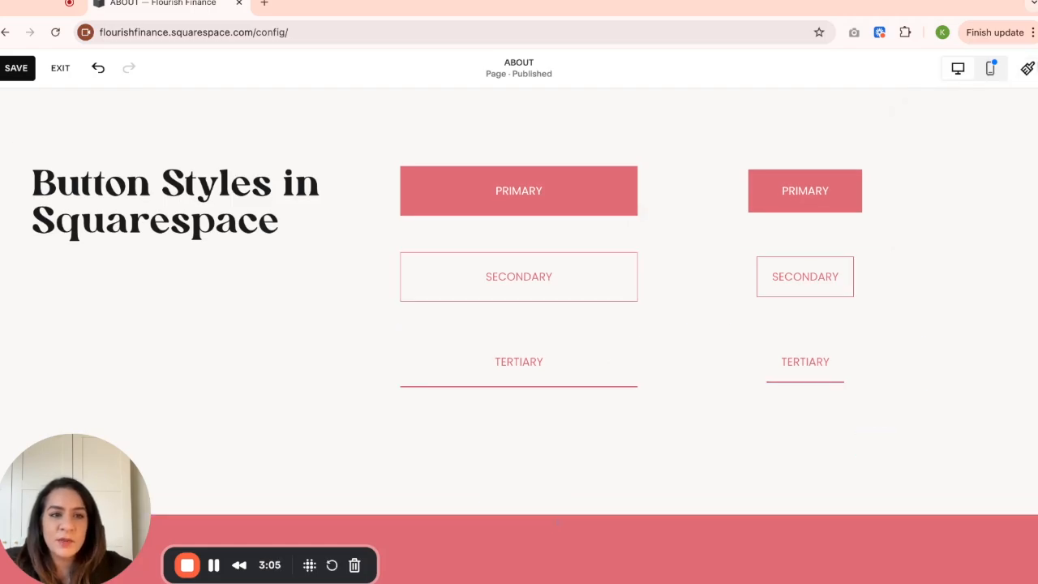
{"action": "left_click", "coordinate": [1029, 69]}
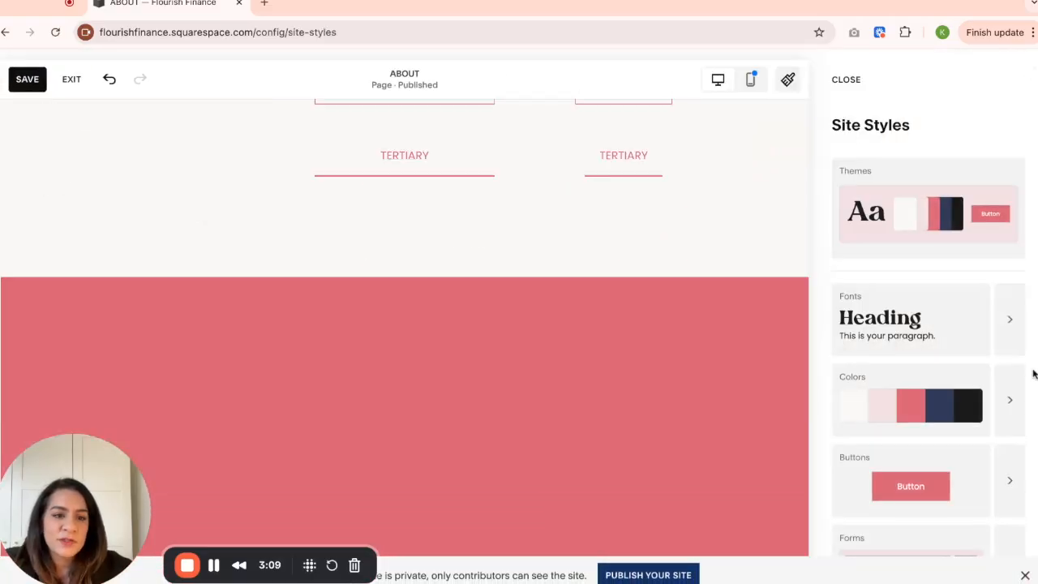
{"action": "left_click", "coordinate": [1014, 485]}
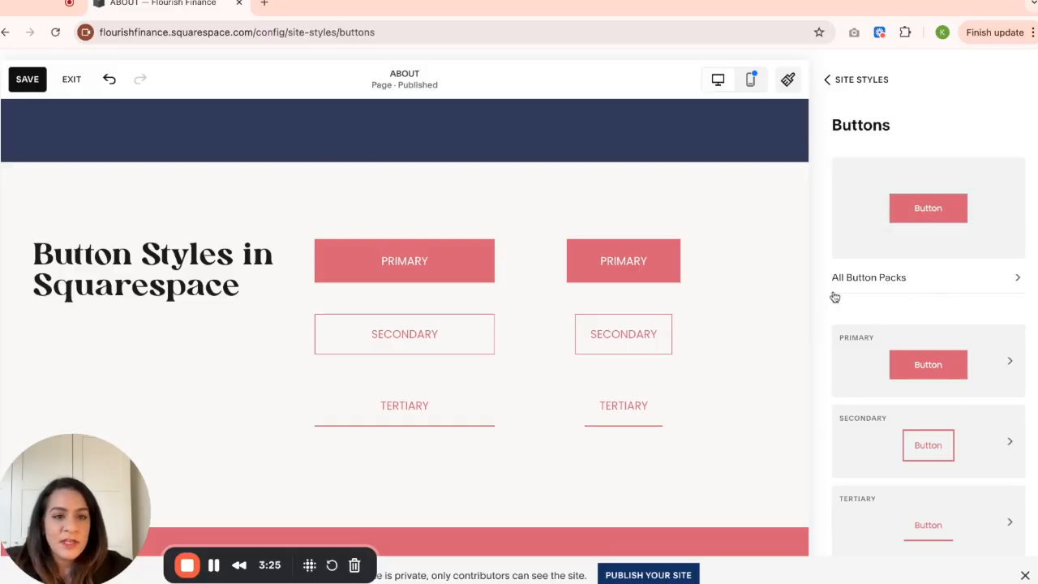
{"action": "left_click", "coordinate": [959, 286]}
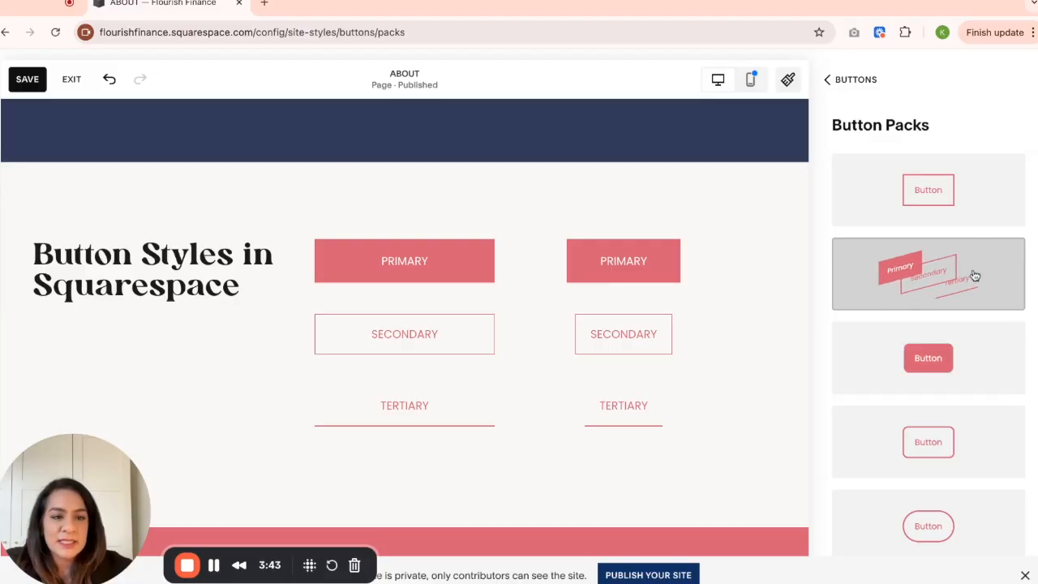
- Try the rounded-corner filled button pack and the pill-shaped filled button pack on the site
{"action": "scroll", "coordinate": [974, 278], "scroll_direction": "down", "scroll_amount": 5}
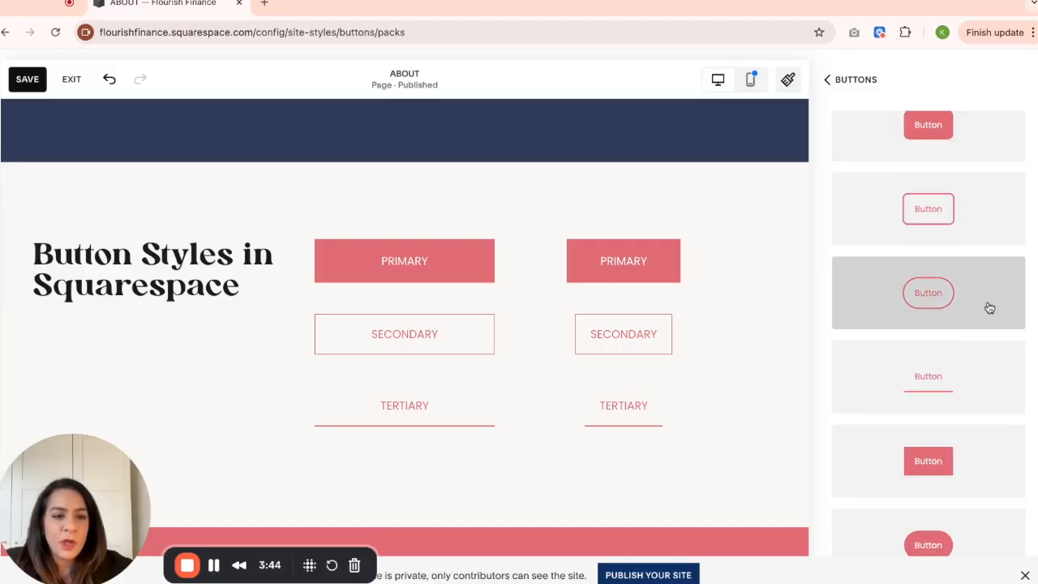
{"action": "scroll", "coordinate": [987, 305], "scroll_direction": "down", "scroll_amount": 1}
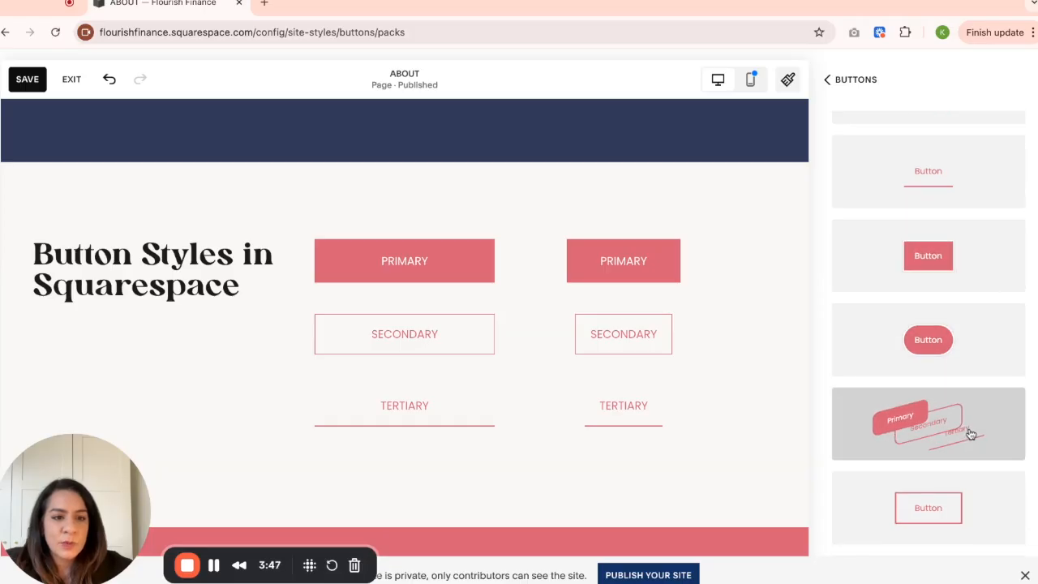
{"action": "left_click", "coordinate": [941, 444]}
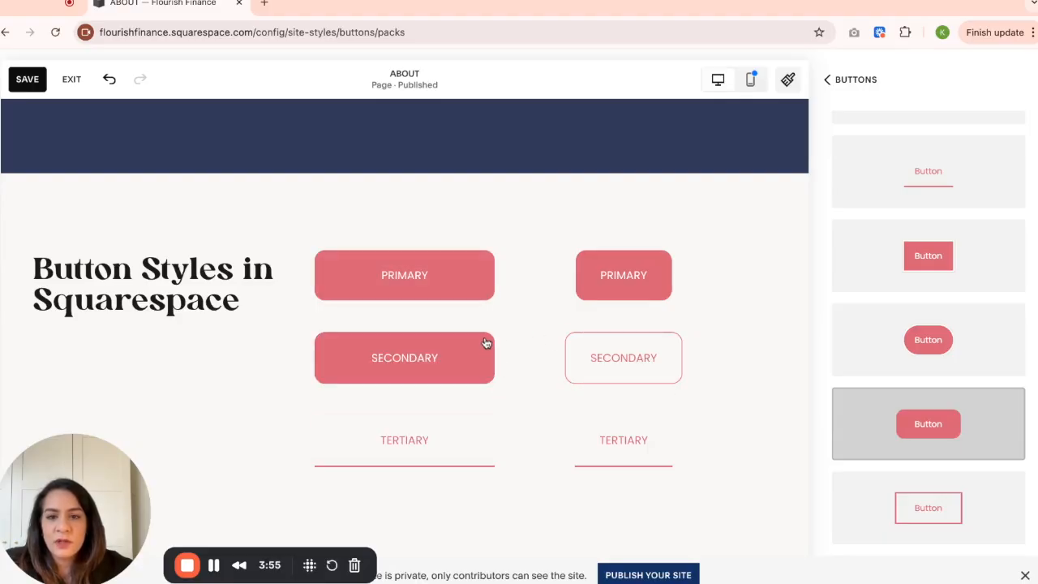
{"action": "scroll", "coordinate": [971, 466], "scroll_direction": "down", "scroll_amount": 5}
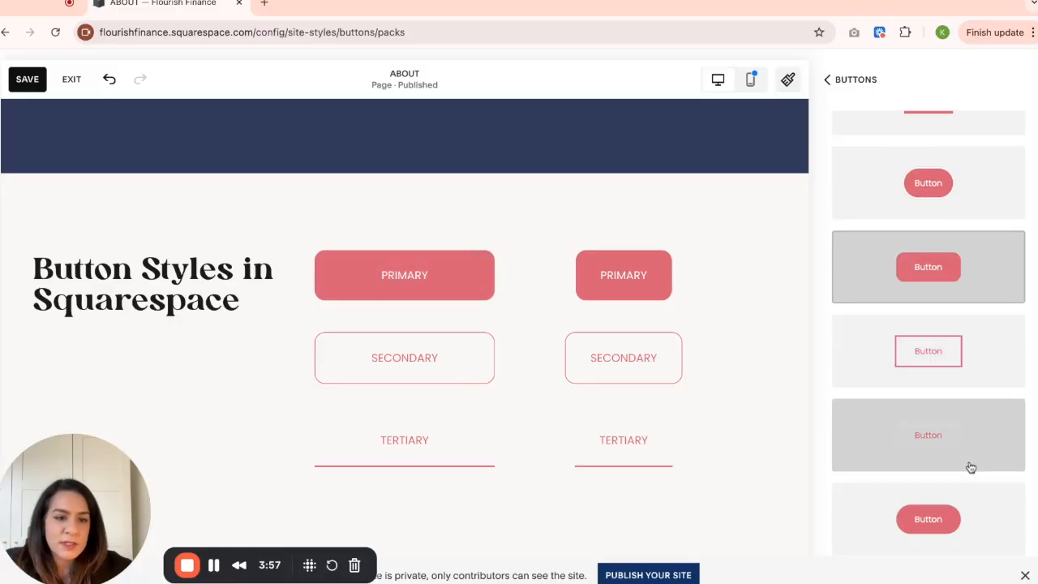
{"action": "left_click", "coordinate": [995, 396]}
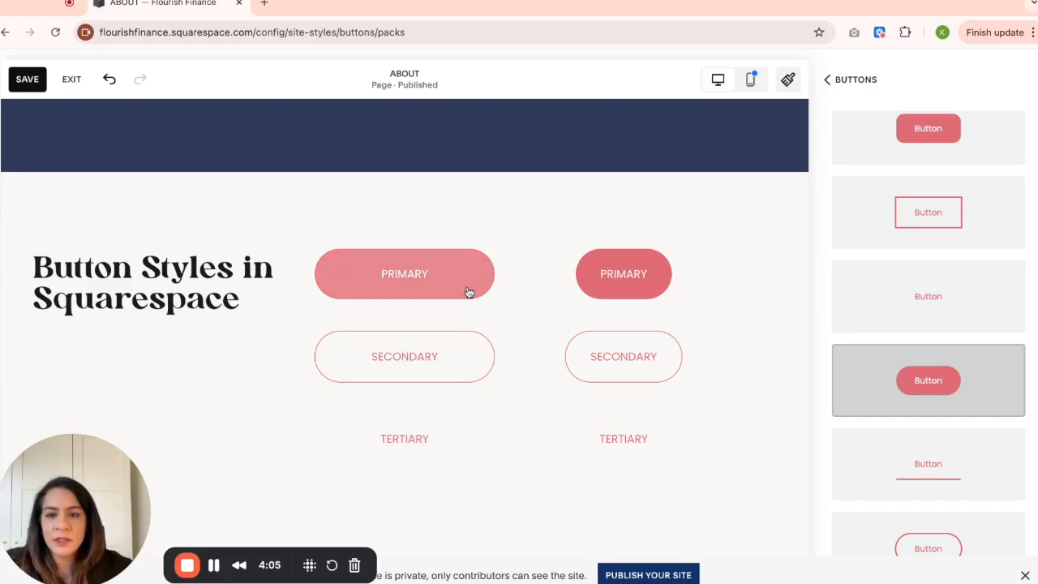
- Try the button pack with an arched Primary, an underlined Secondary and a plain-text Tertiary button
{"action": "scroll", "coordinate": [1032, 407], "scroll_direction": "down", "scroll_amount": 2}
{"action": "scroll", "coordinate": [1001, 401], "scroll_direction": "down", "scroll_amount": 4}
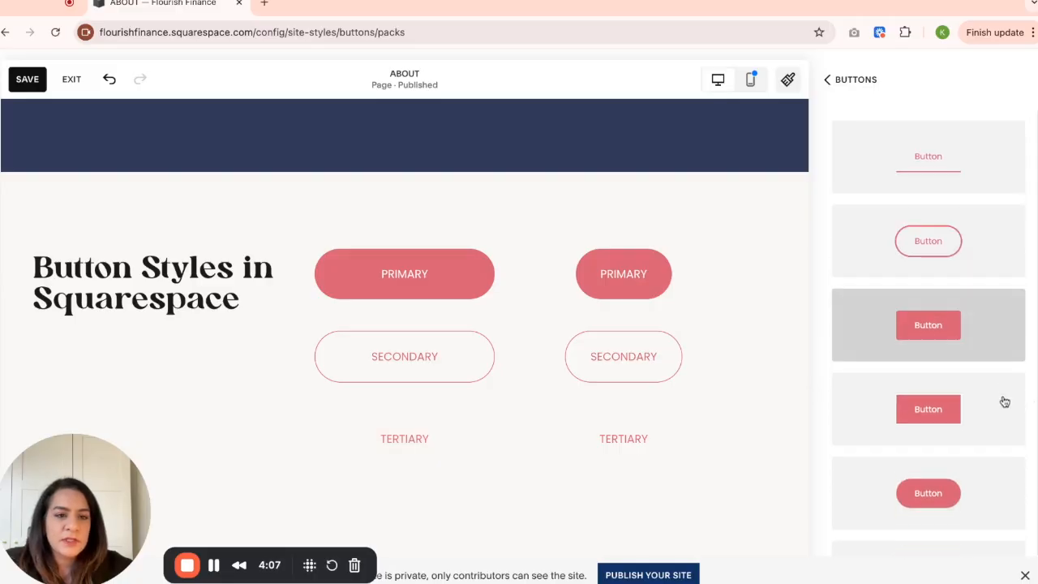
{"action": "scroll", "coordinate": [998, 397], "scroll_direction": "down", "scroll_amount": 1}
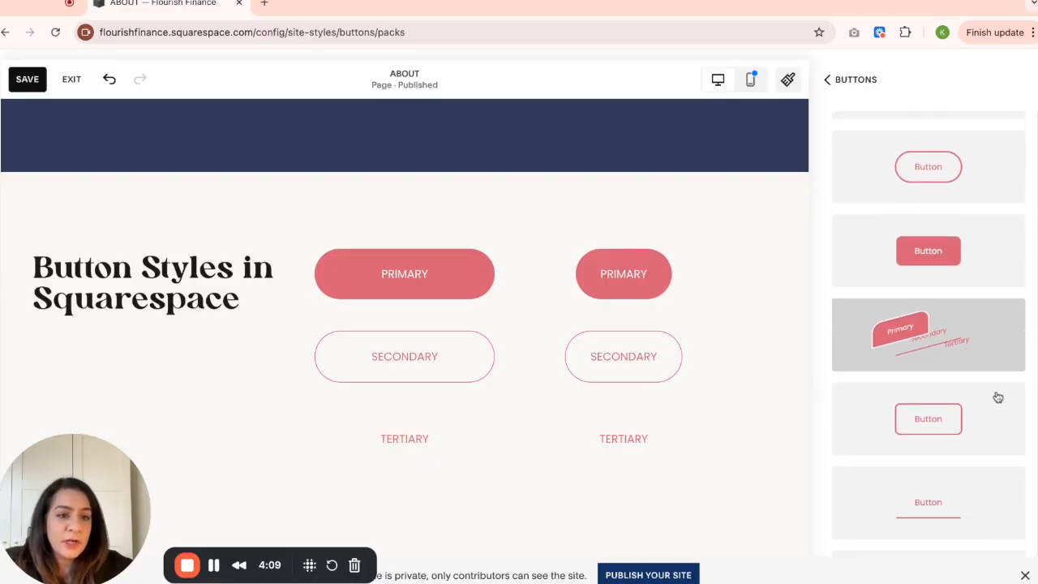
{"action": "left_click", "coordinate": [890, 350]}
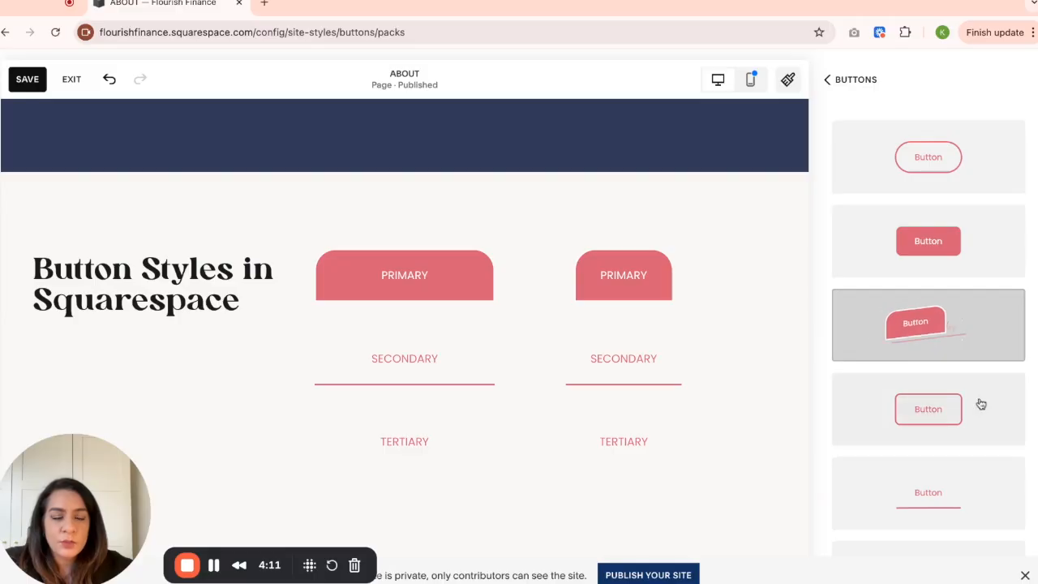
- Apply the square-cornered pack with filled Primary, outlined Secondary and underlined Tertiary buttons, and return to the button styles overview
{"action": "scroll", "coordinate": [992, 417], "scroll_direction": "down", "scroll_amount": 5}
{"action": "scroll", "coordinate": [991, 418], "scroll_direction": "down", "scroll_amount": 2}
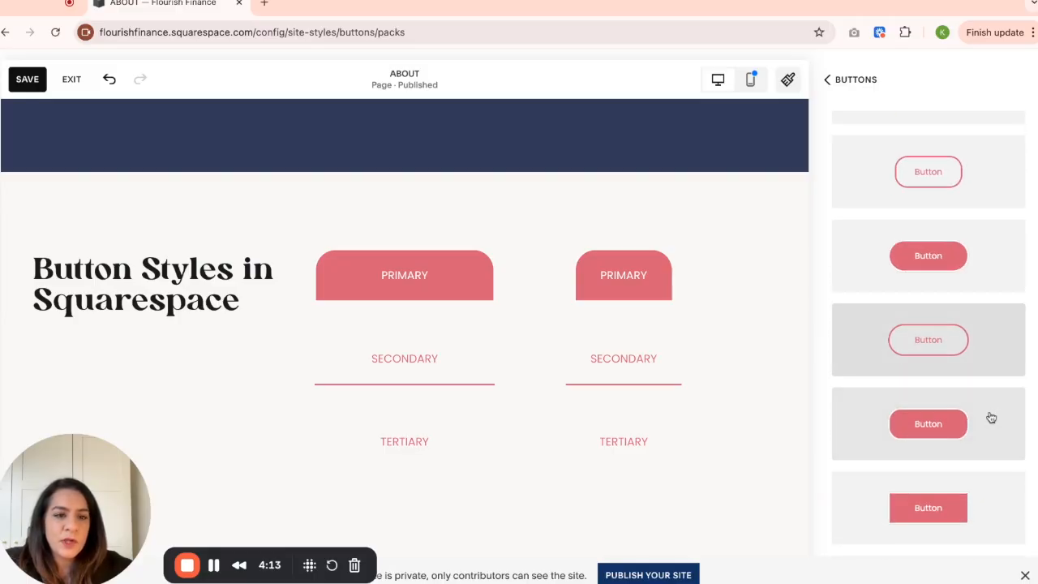
{"action": "scroll", "coordinate": [990, 418], "scroll_direction": "down", "scroll_amount": 8}
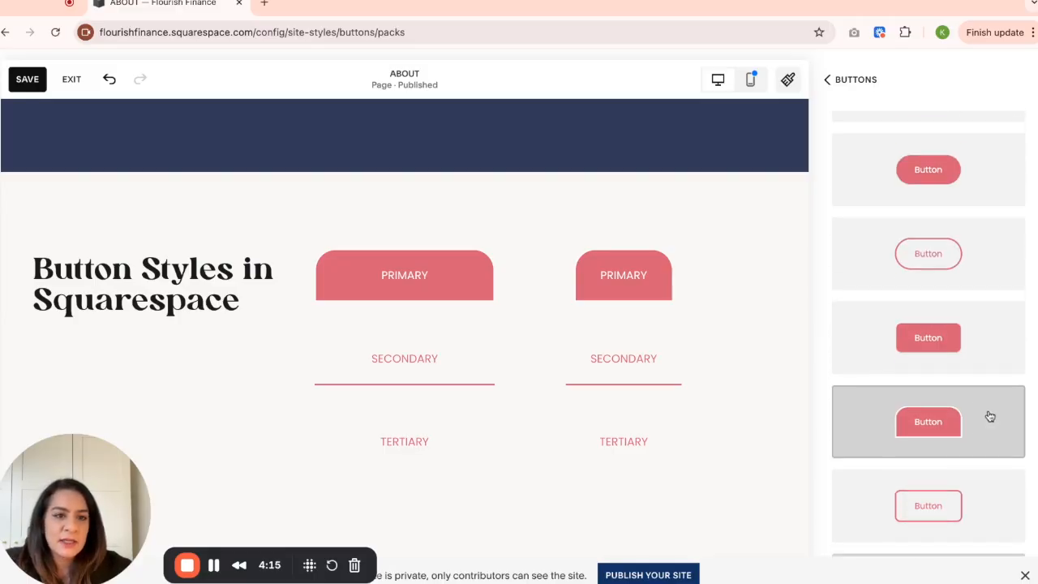
{"action": "scroll", "coordinate": [991, 414], "scroll_direction": "down", "scroll_amount": 8}
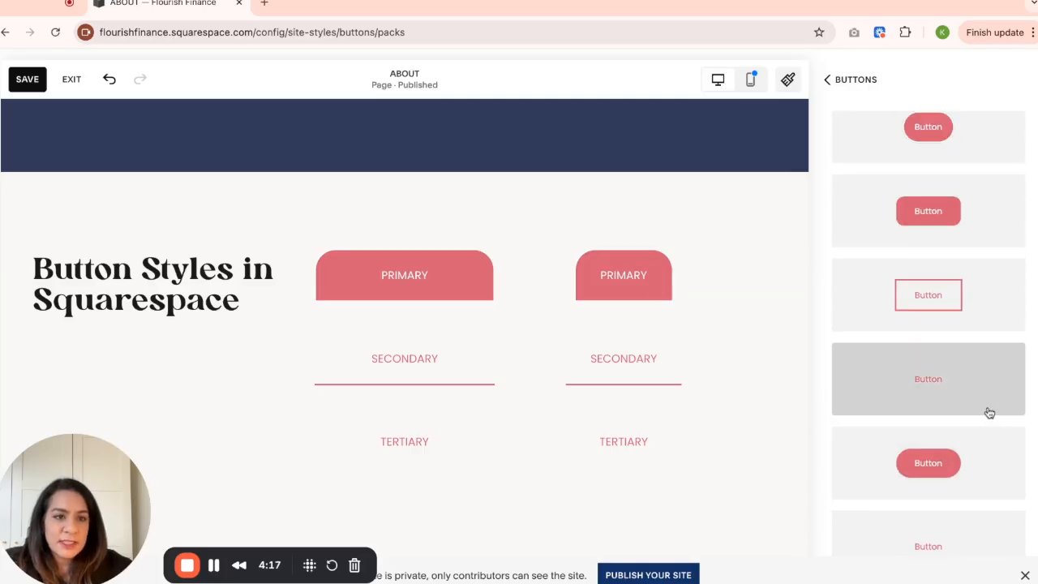
{"action": "scroll", "coordinate": [990, 414], "scroll_direction": "up", "scroll_amount": 15}
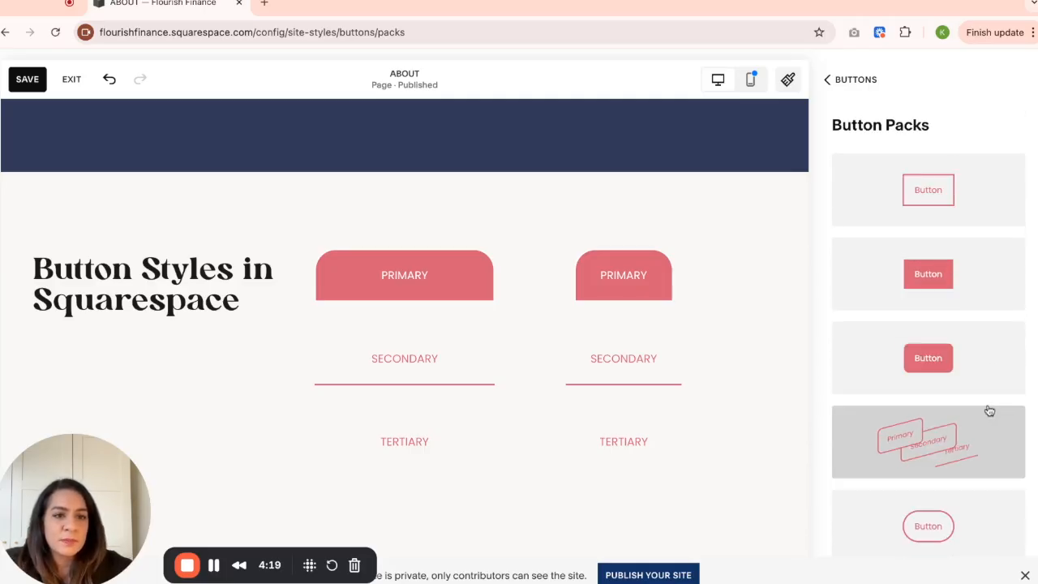
{"action": "left_click", "coordinate": [993, 285]}
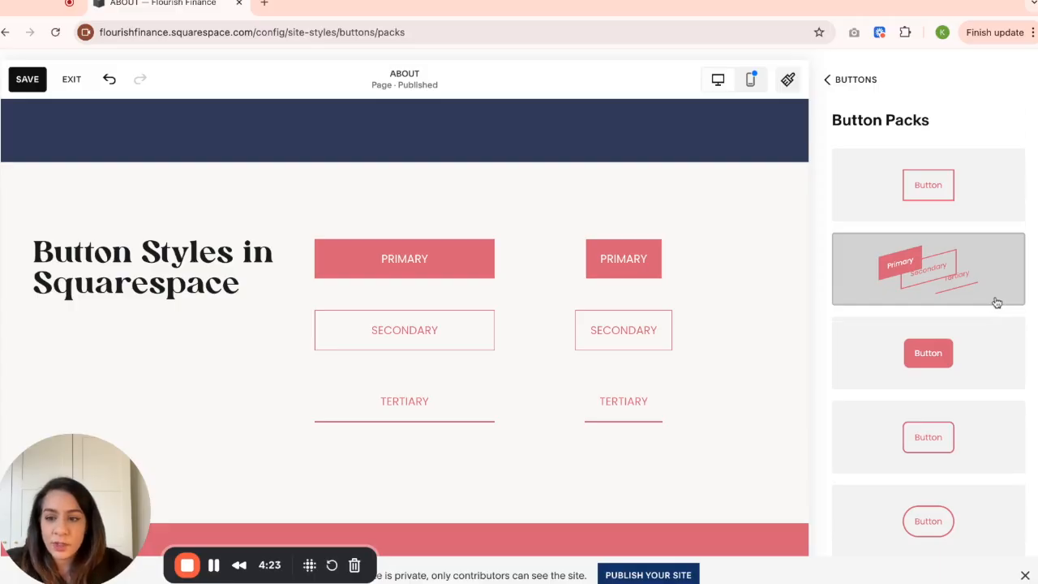
{"action": "left_click", "coordinate": [847, 82]}
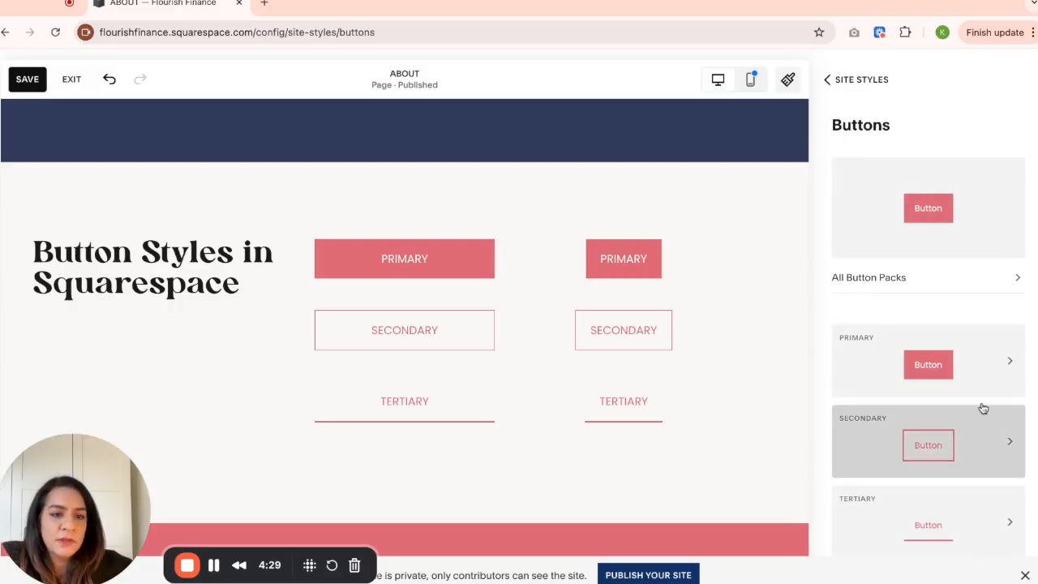
- Open the Primary button's style settings, look through the Secondary and Tertiary settings, and return to Primary
{"action": "scroll", "coordinate": [923, 301], "scroll_direction": "down", "scroll_amount": 1}
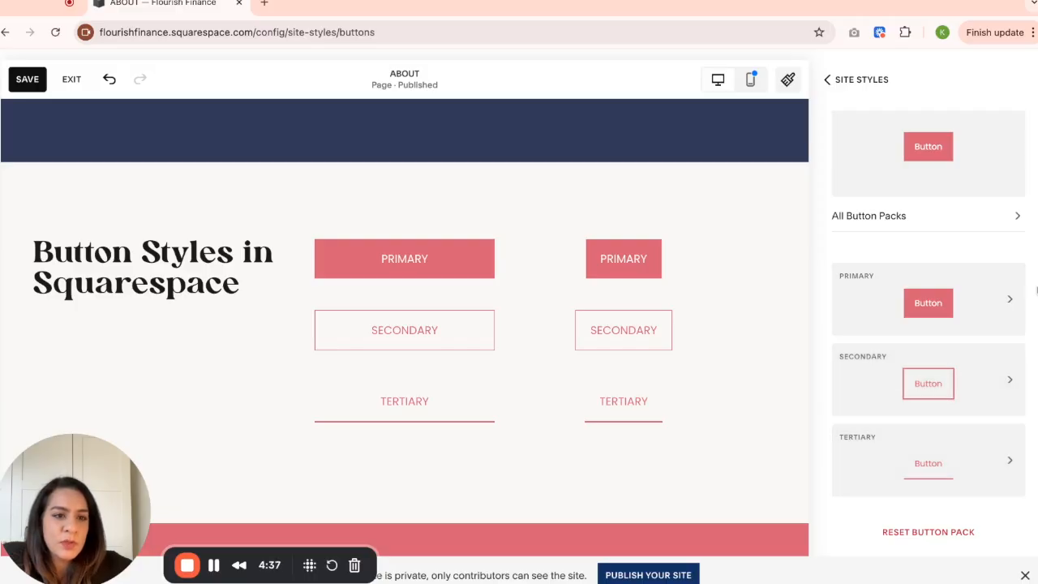
{"action": "left_click", "coordinate": [989, 301]}
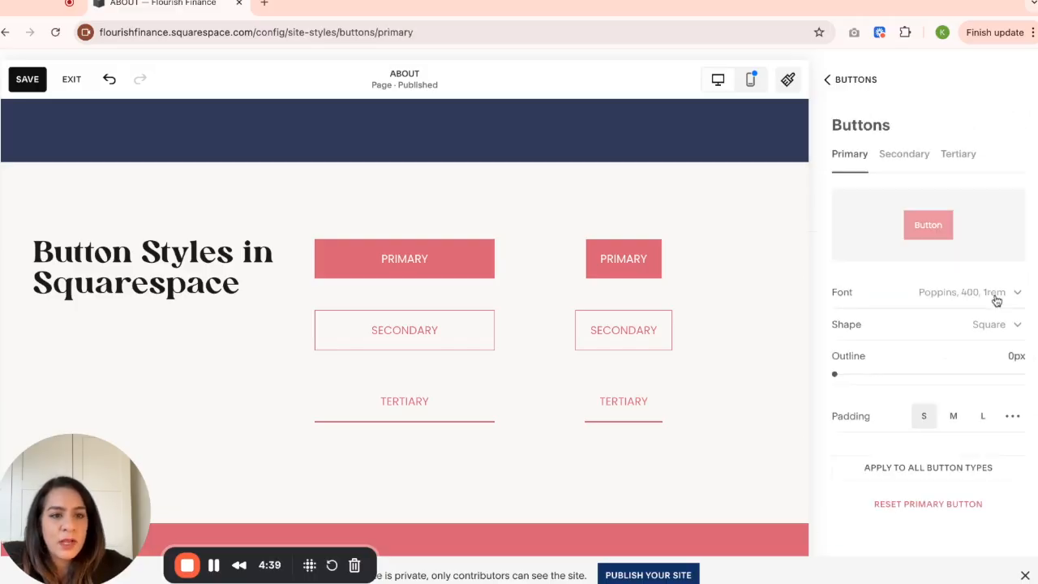
{"action": "left_click", "coordinate": [892, 155]}
{"action": "left_click", "coordinate": [967, 159]}
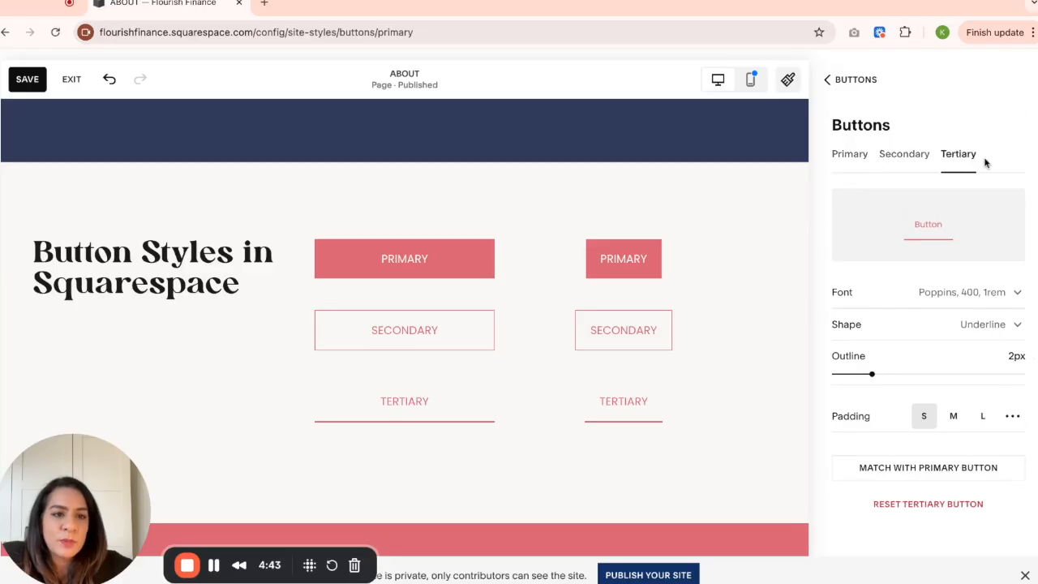
{"action": "left_click", "coordinate": [855, 161]}
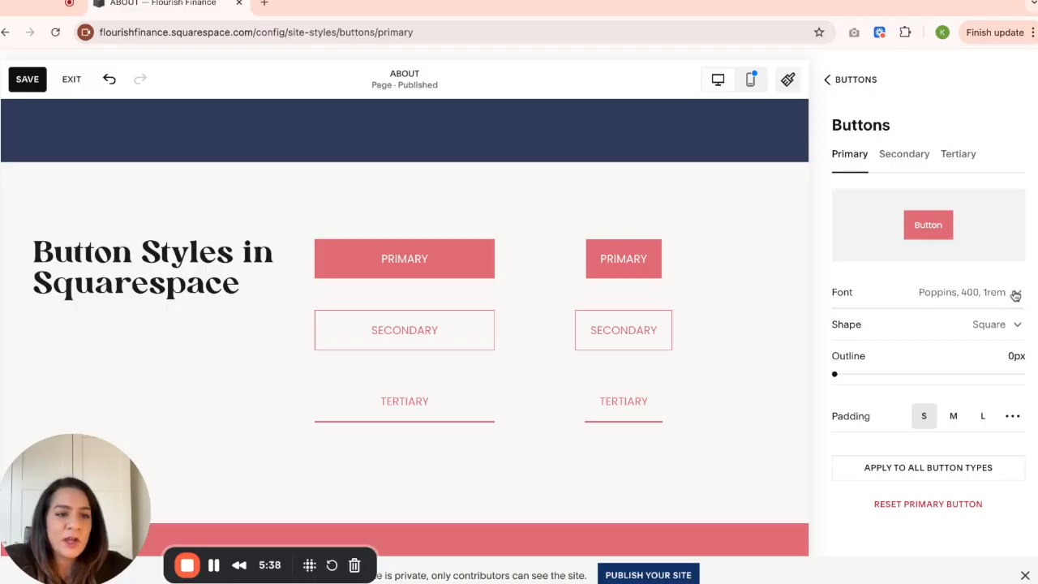
- Search the Primary button's fonts for "lora" and try the Lora font
{"action": "left_click", "coordinate": [1020, 295]}
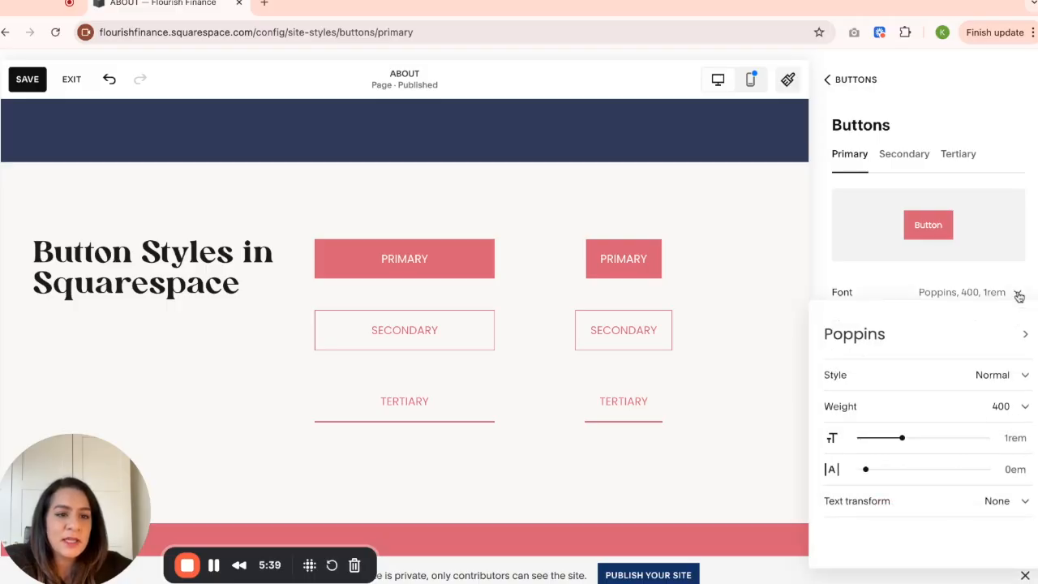
{"action": "left_click", "coordinate": [918, 342]}
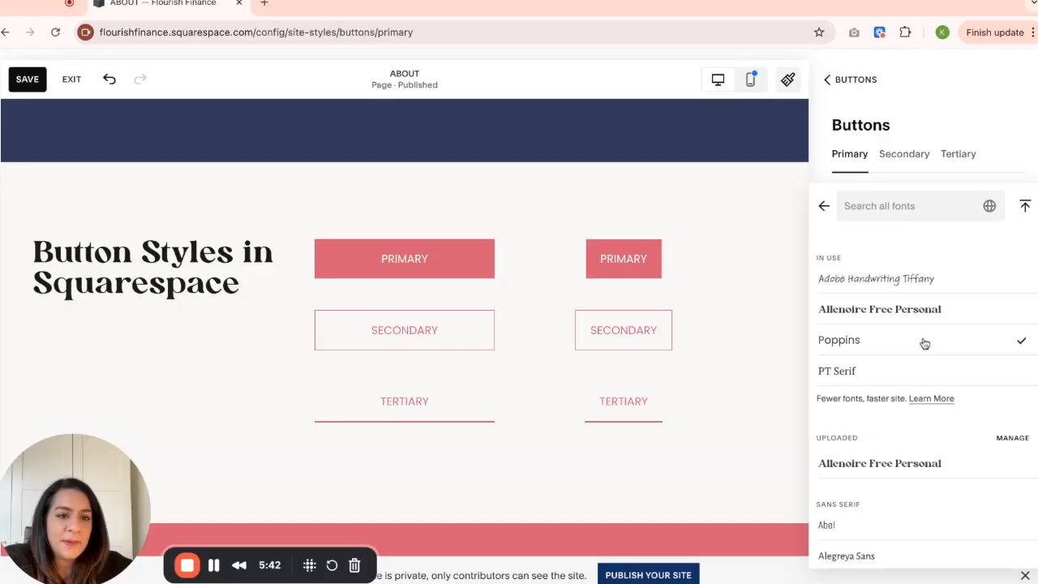
{"action": "left_click", "coordinate": [913, 206]}
{"action": "type", "text": "lora"}
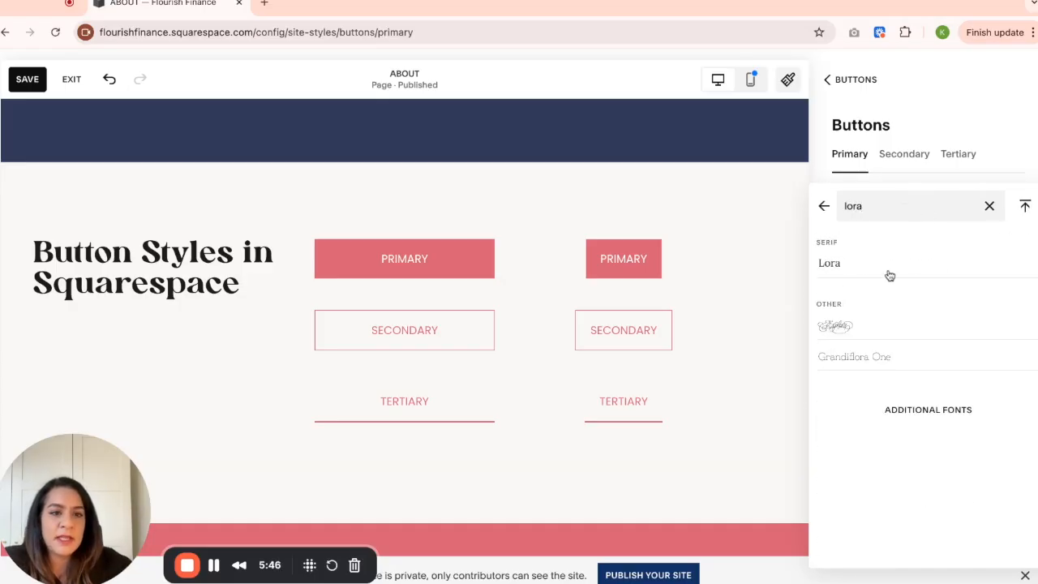
{"action": "left_click", "coordinate": [841, 268]}
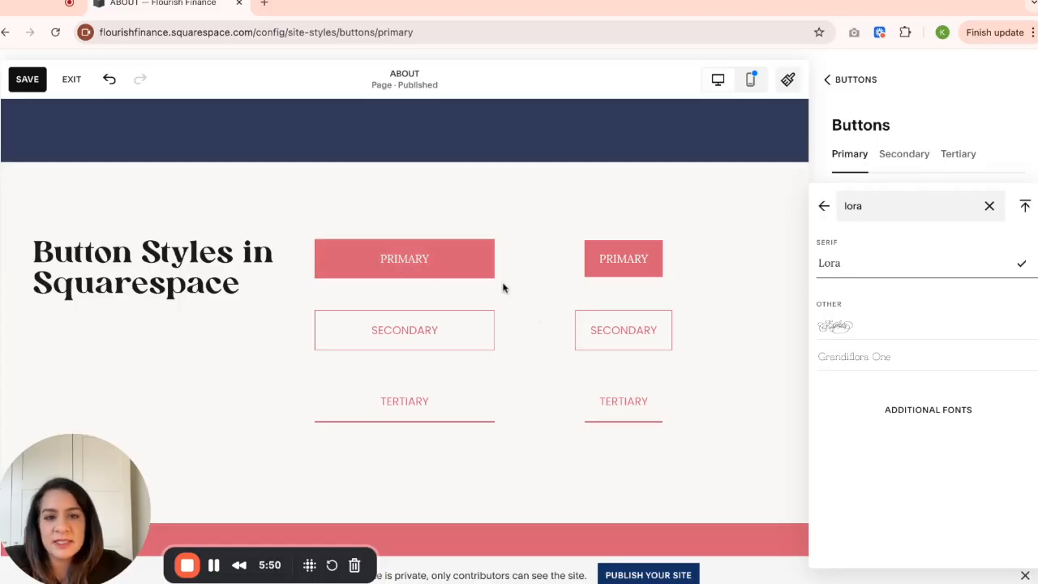
- Clear the font search and switch the Primary button's font back to Poppins
{"action": "left_click", "coordinate": [988, 208]}
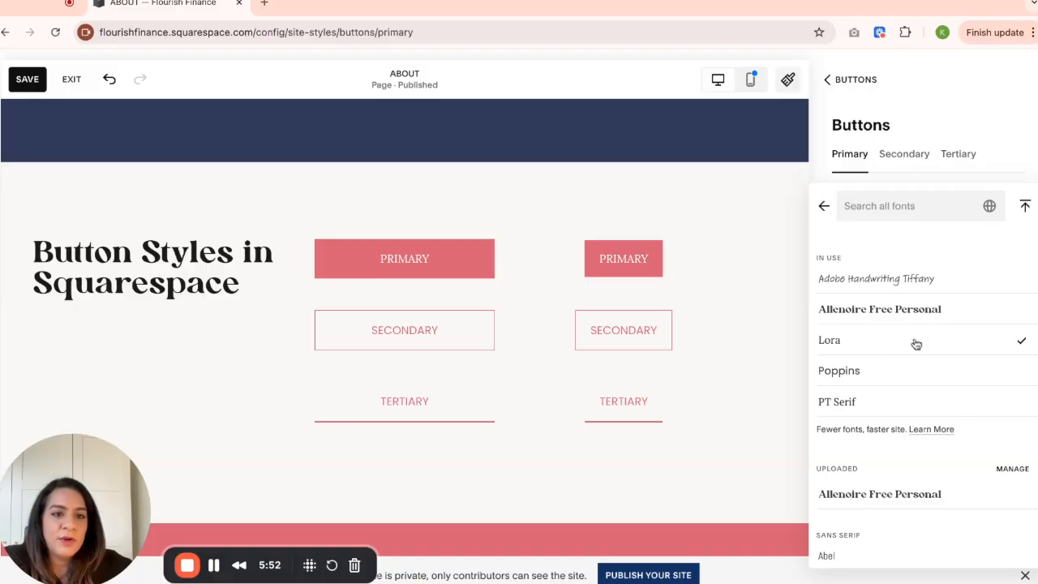
{"action": "left_click", "coordinate": [860, 373]}
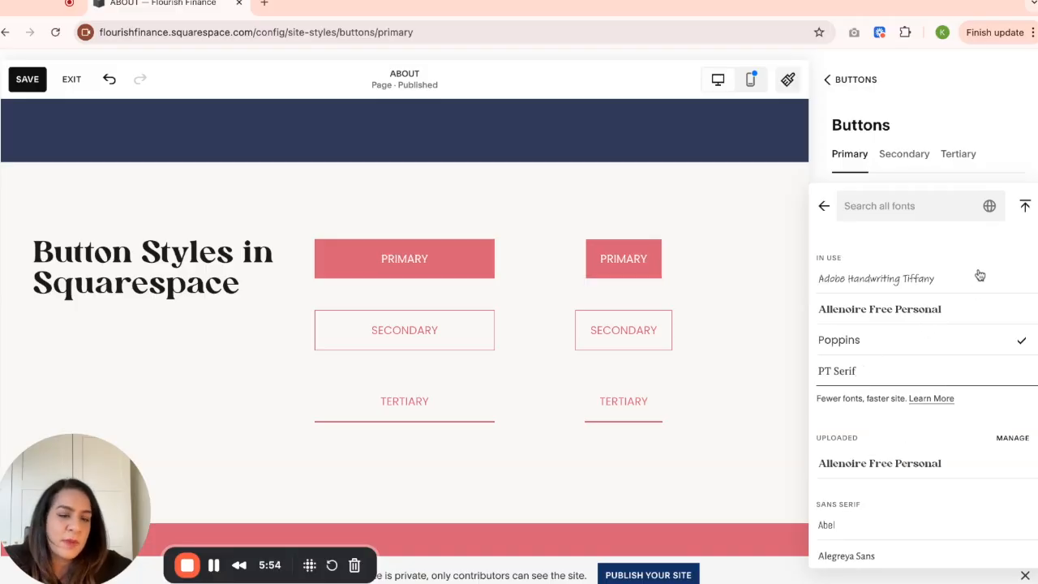
{"action": "left_click", "coordinate": [824, 207]}
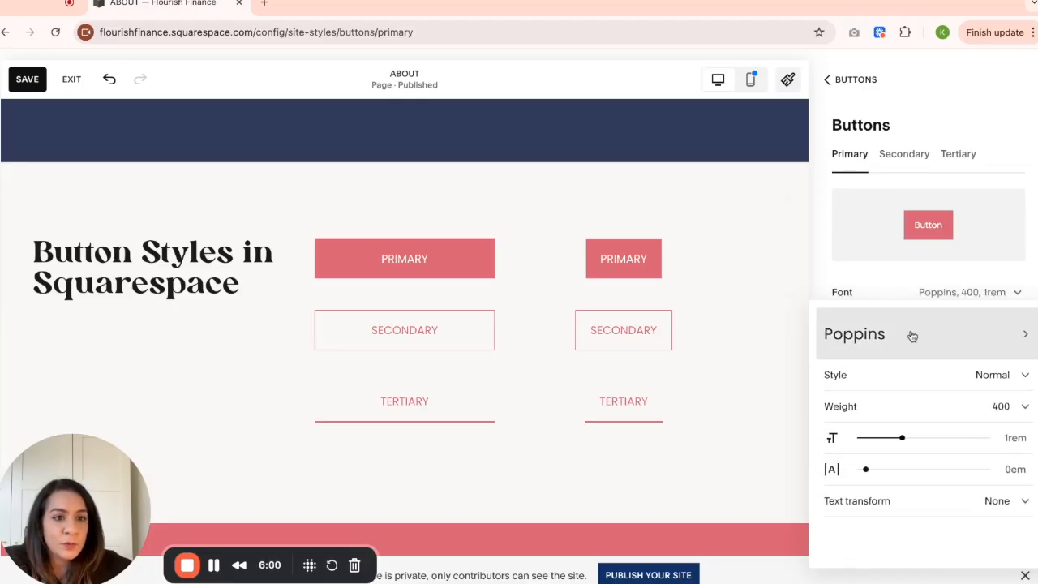
- Try the Italic font style on the Primary button and return it to Normal
{"action": "left_click", "coordinate": [992, 384]}
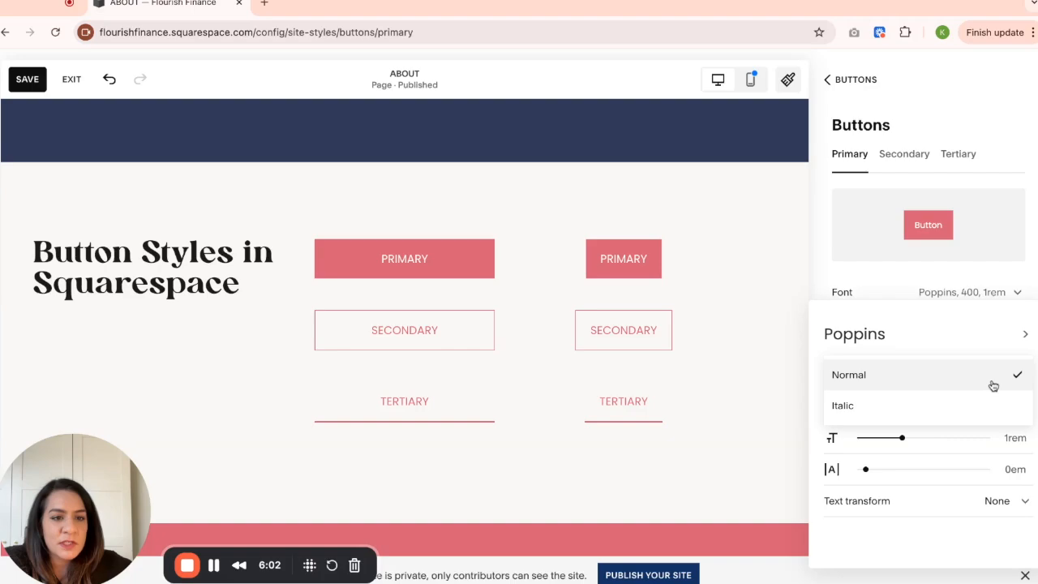
{"action": "left_click", "coordinate": [941, 410]}
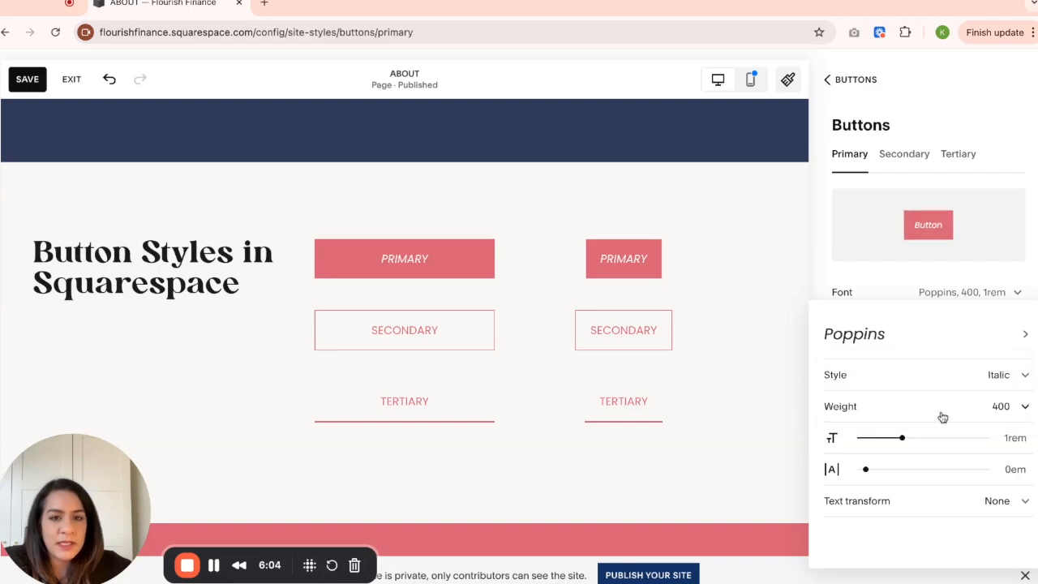
{"action": "left_click", "coordinate": [993, 374]}
{"action": "left_click", "coordinate": [987, 353]}
- Try font weights 600 and 700 on the Primary button and return the weight to 400
{"action": "left_click", "coordinate": [1003, 408]}
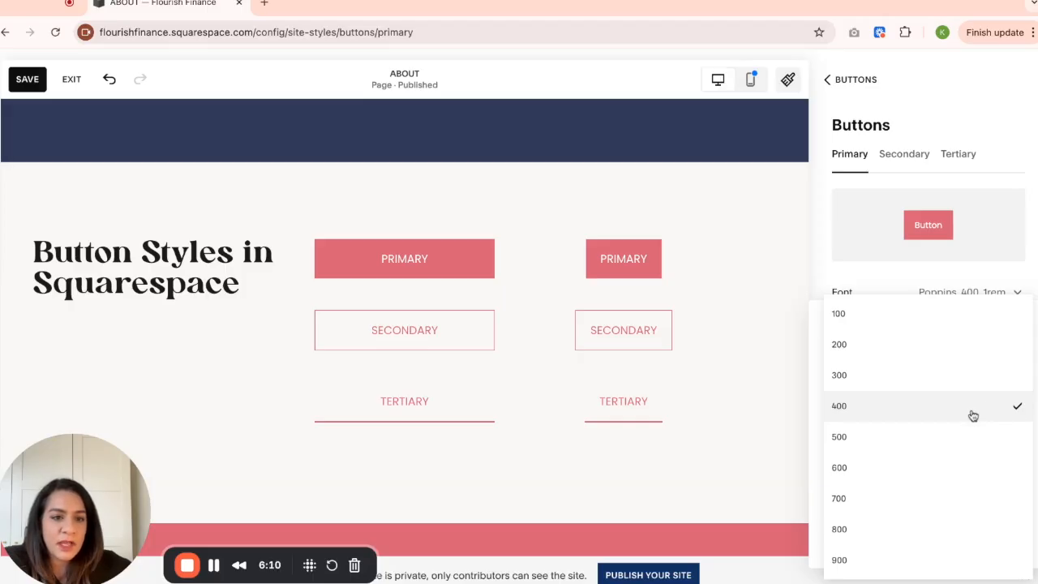
{"action": "left_click", "coordinate": [950, 477]}
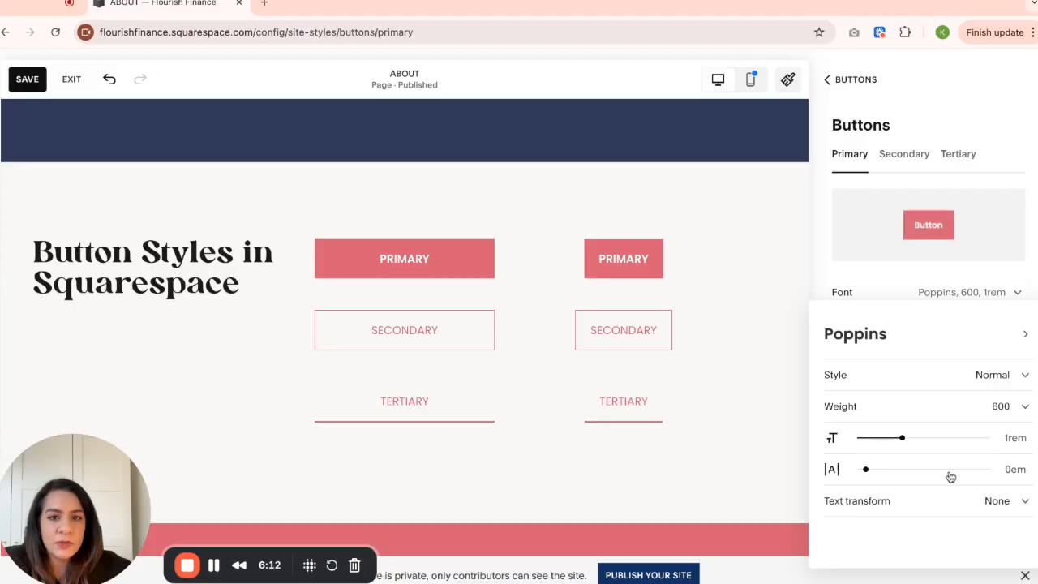
{"action": "left_click", "coordinate": [1008, 420]}
{"action": "left_click", "coordinate": [963, 448]}
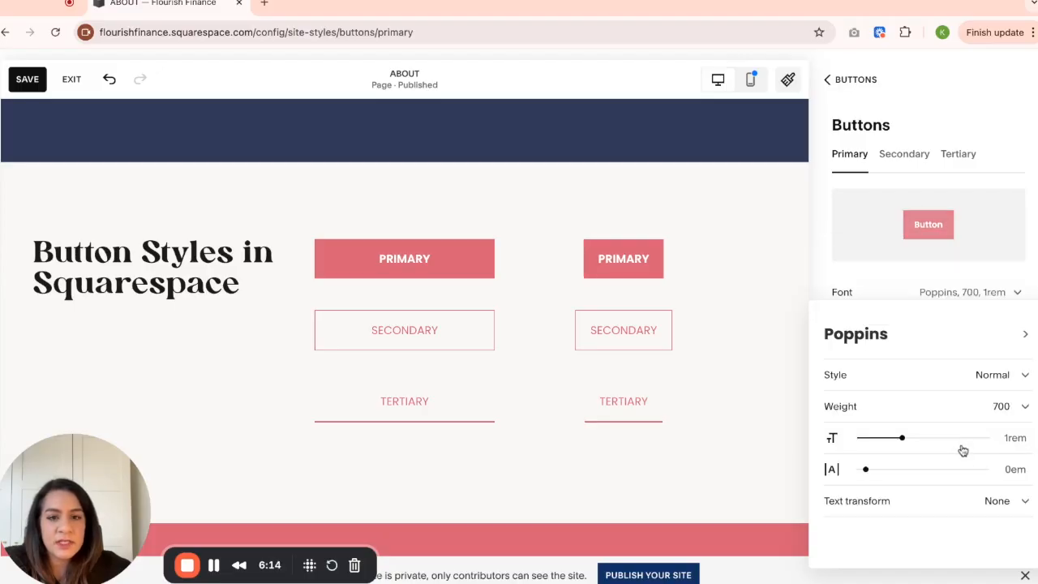
{"action": "left_click", "coordinate": [1026, 409]}
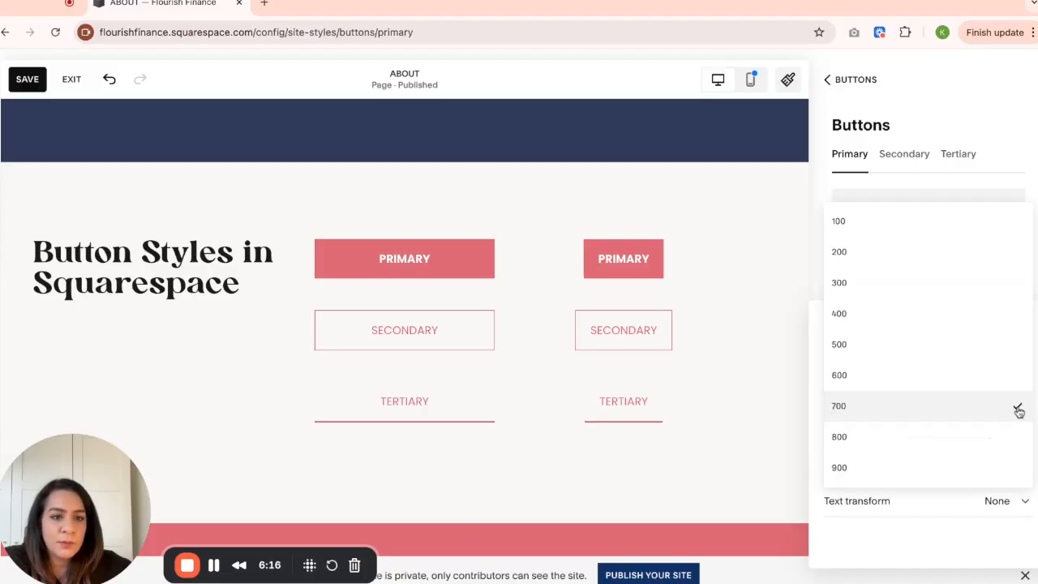
{"action": "left_click", "coordinate": [1005, 321]}
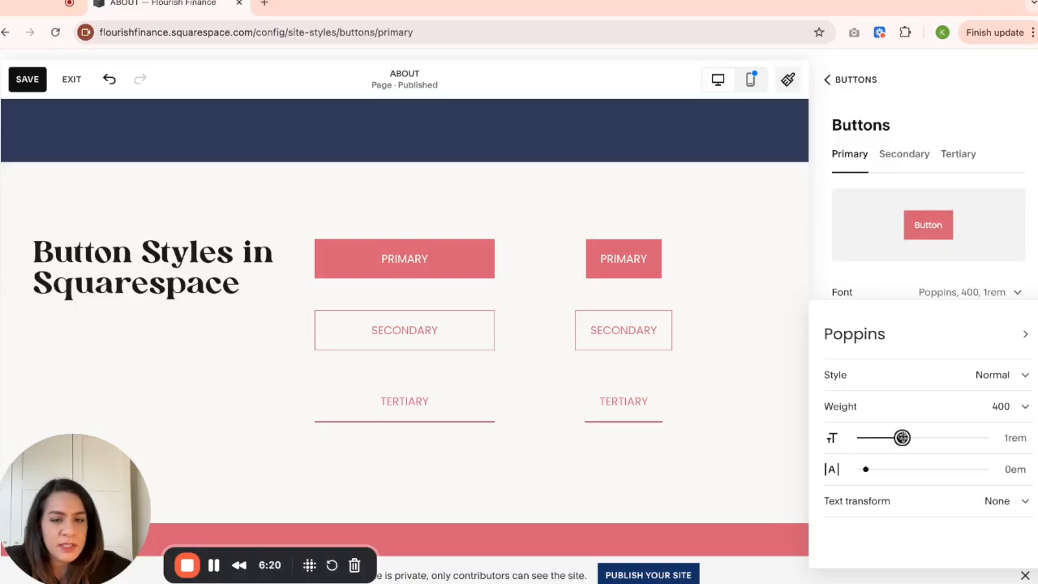
- Try a 1.25rem text size and 0.7em letter spacing on the Primary button, returning them to 1rem and 0em
{"action": "left_click_drag", "start_coordinate": [902, 438], "coordinate": [924, 438]}
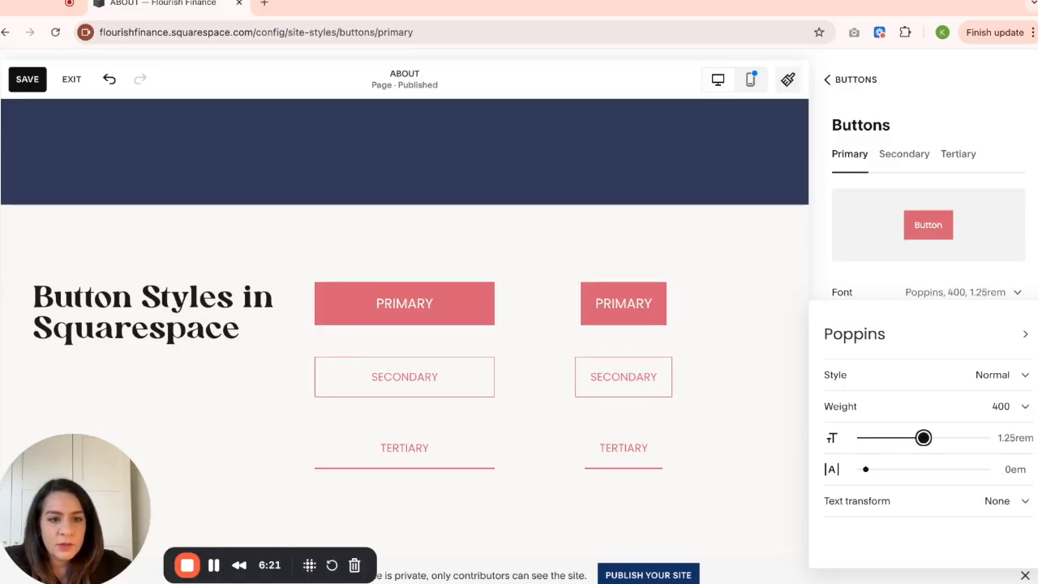
{"action": "left_click_drag", "start_coordinate": [924, 438], "coordinate": [902, 438]}
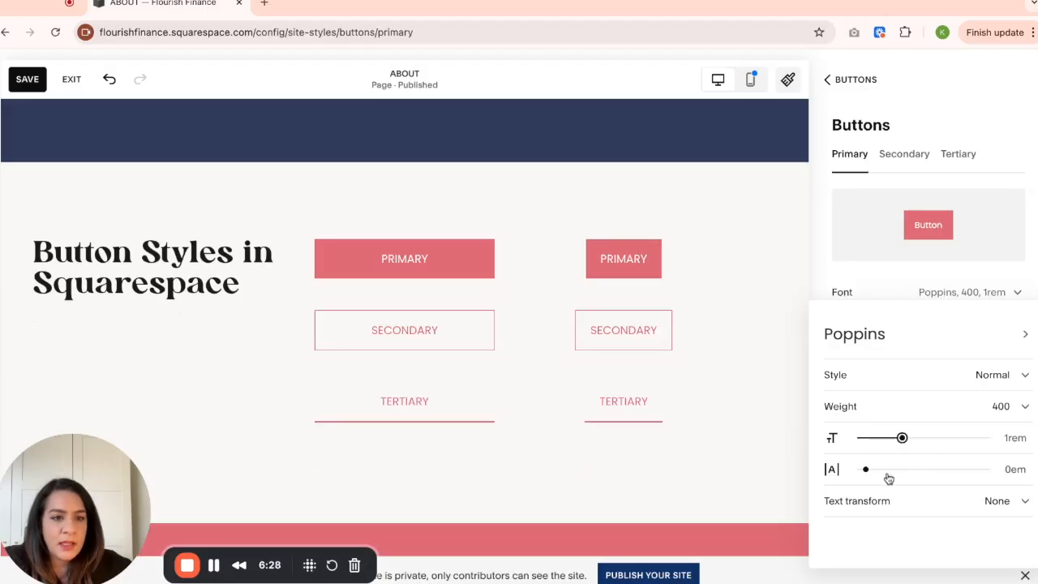
{"action": "left_click_drag", "start_coordinate": [866, 469], "coordinate": [908, 469]}
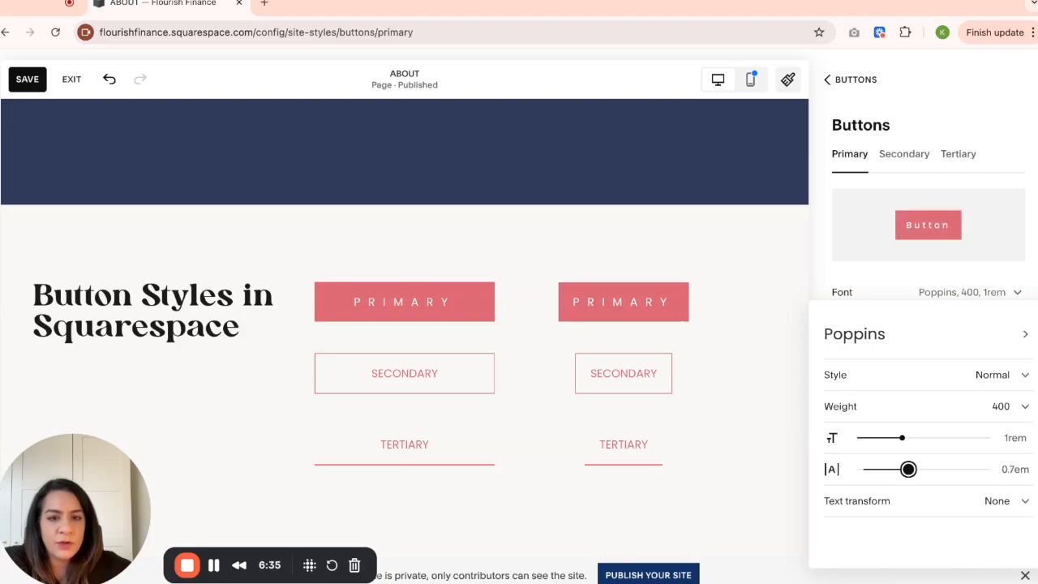
{"action": "left_click_drag", "start_coordinate": [908, 468], "coordinate": [866, 469]}
- Try several text transforms on the Primary button, including Lowercase, return it to None and close the font settings
{"action": "left_click", "coordinate": [952, 506]}
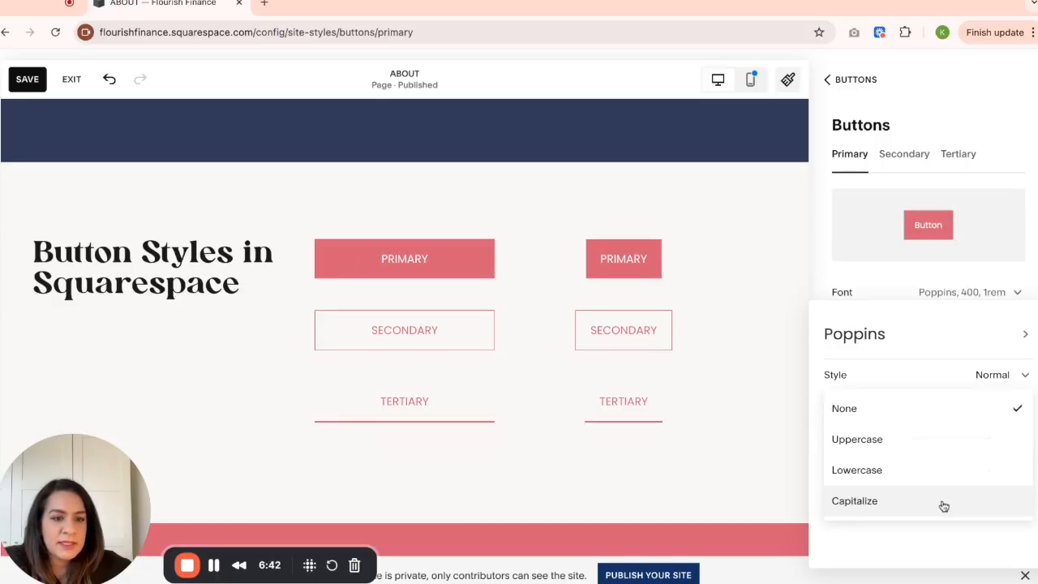
{"action": "left_click", "coordinate": [943, 420]}
{"action": "left_click", "coordinate": [957, 505]}
{"action": "left_click", "coordinate": [939, 511]}
{"action": "left_click", "coordinate": [970, 501]}
{"action": "left_click", "coordinate": [950, 474]}
{"action": "left_click", "coordinate": [950, 514]}
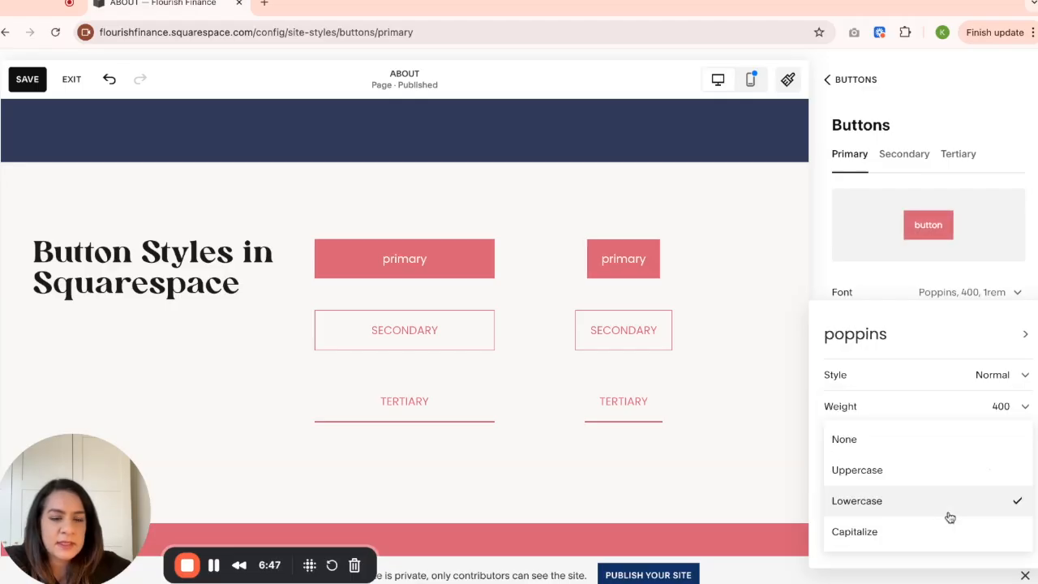
{"action": "left_click", "coordinate": [940, 447]}
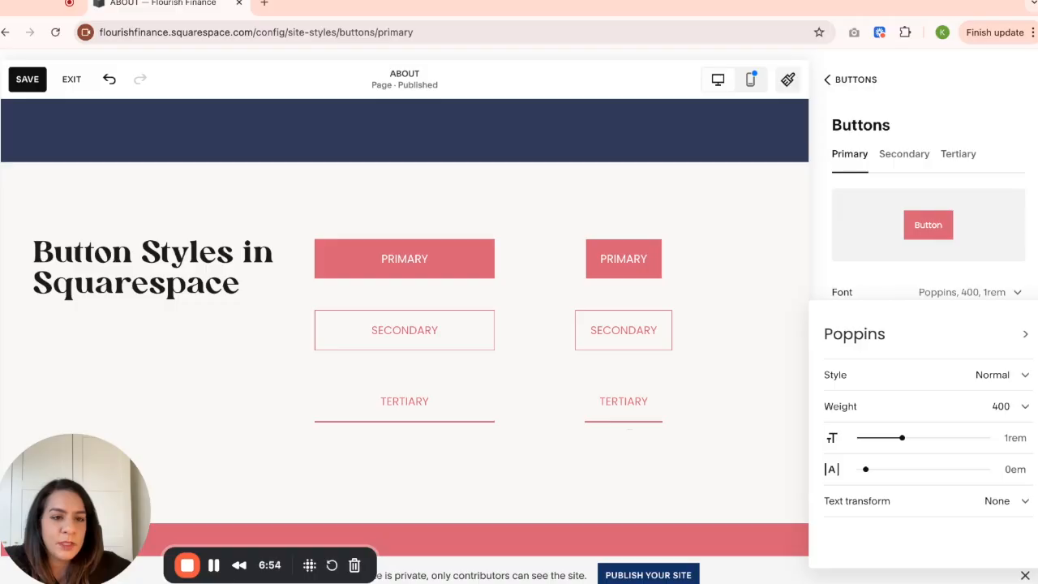
{"action": "left_click", "coordinate": [888, 281]}
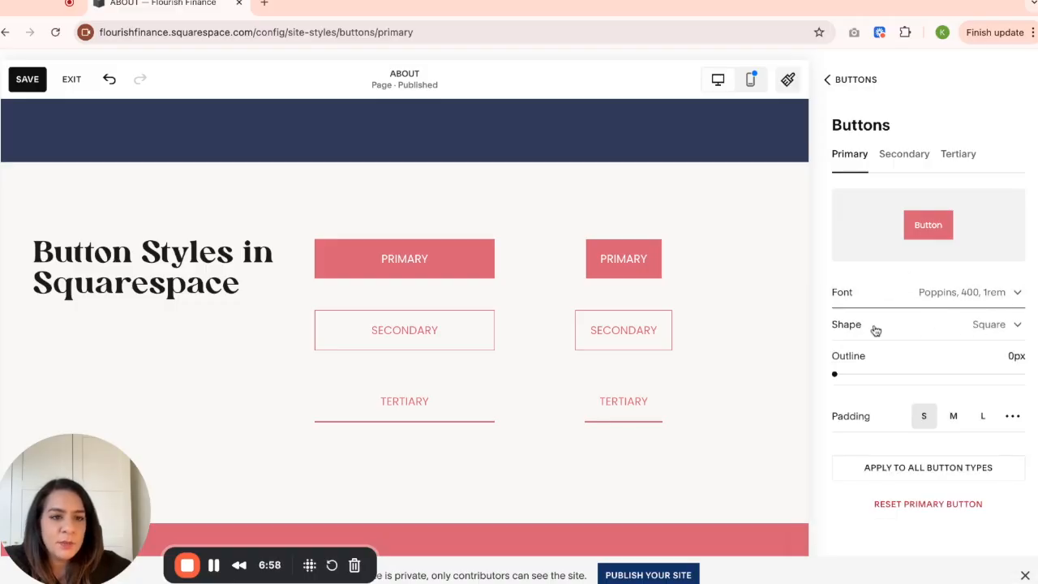
- Try the filled Rounded Rectangle, Pill, Oval, Underline and Petal shapes on the Primary button and return it to Square
{"action": "left_click", "coordinate": [1018, 327]}
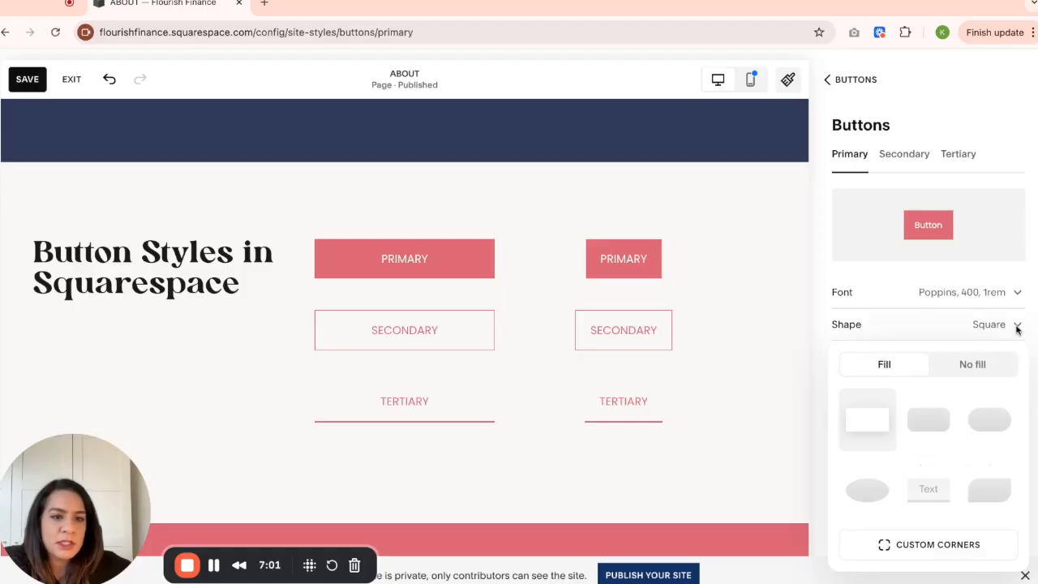
{"action": "left_click", "coordinate": [931, 430]}
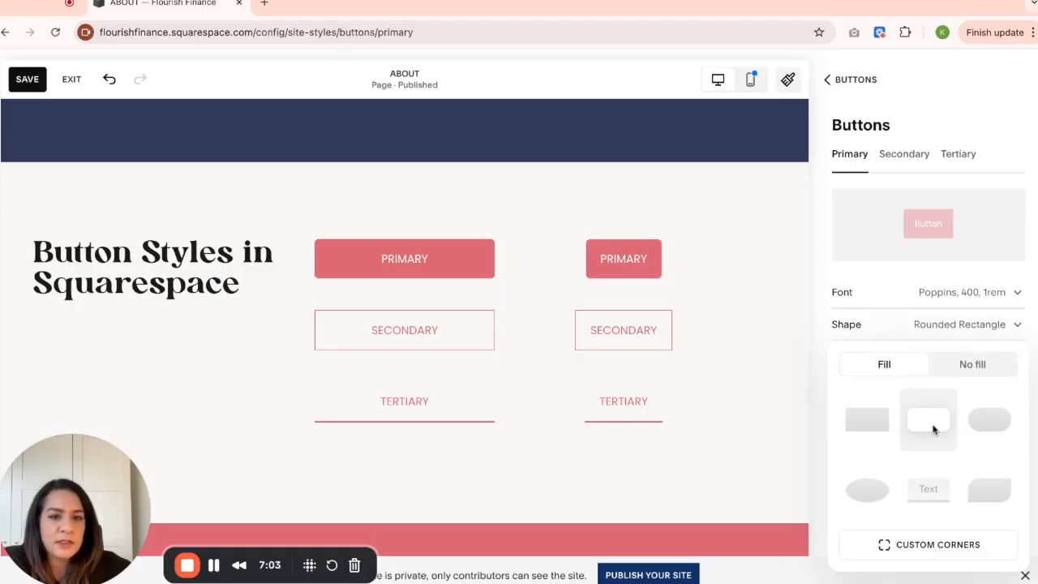
{"action": "left_click", "coordinate": [998, 430]}
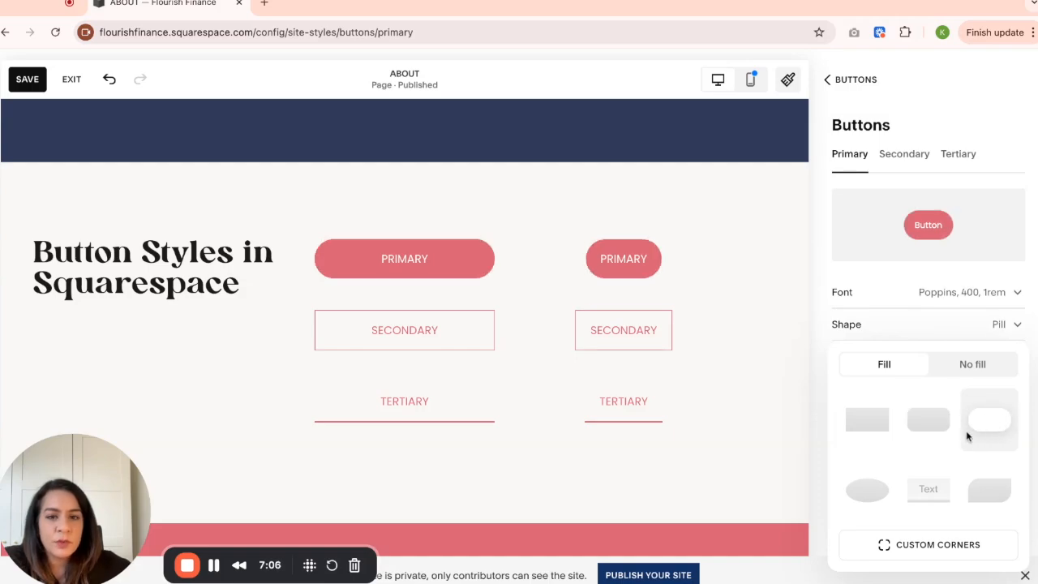
{"action": "left_click", "coordinate": [864, 499]}
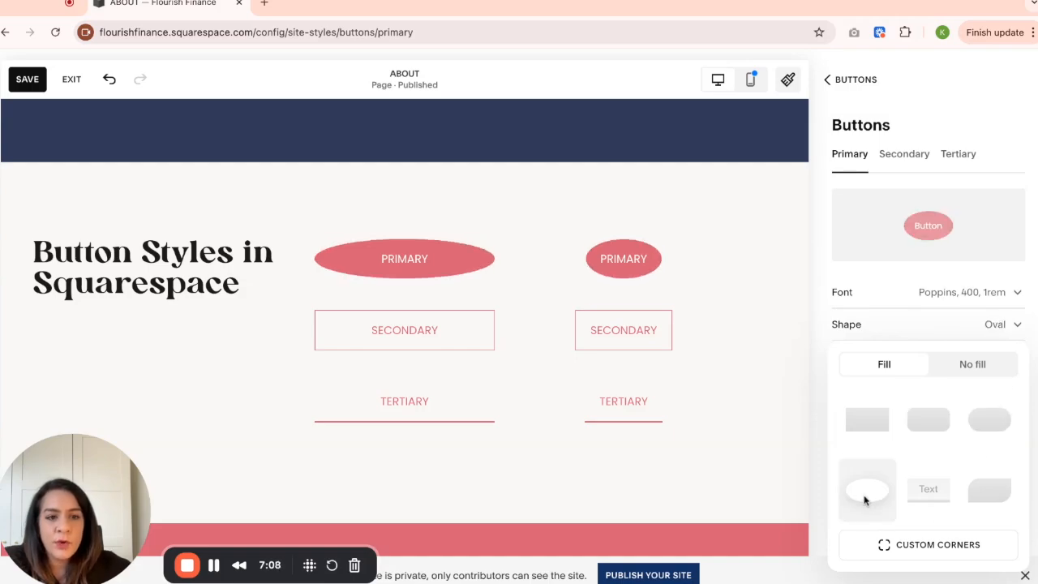
{"action": "left_click", "coordinate": [940, 497]}
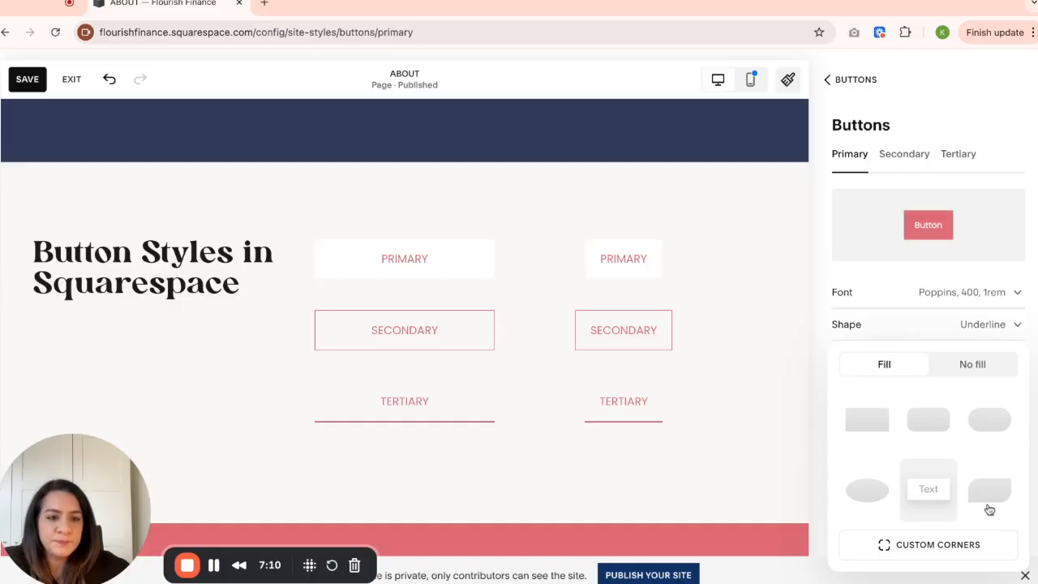
{"action": "left_click", "coordinate": [988, 496]}
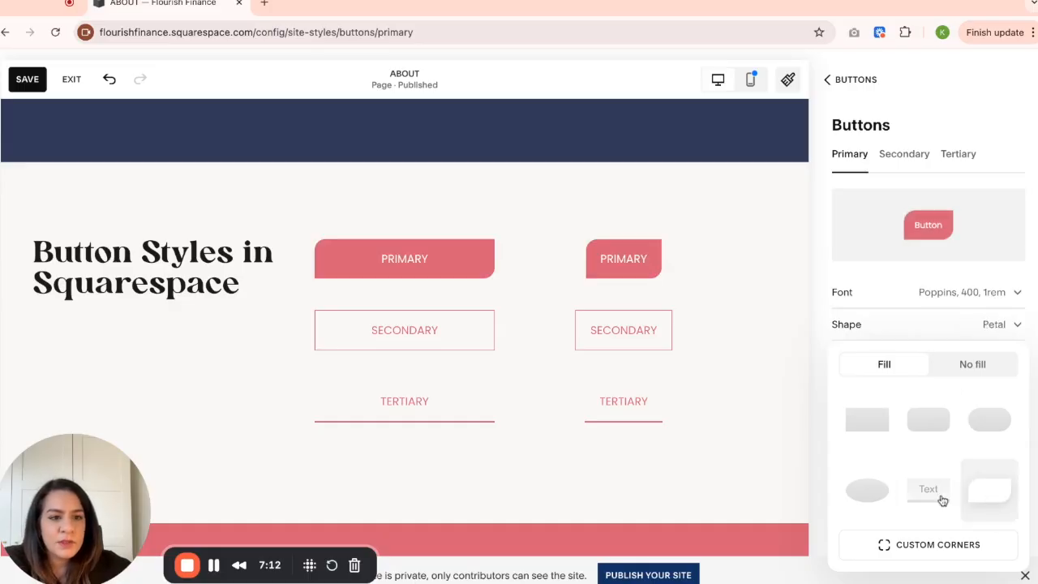
{"action": "left_click", "coordinate": [867, 419]}
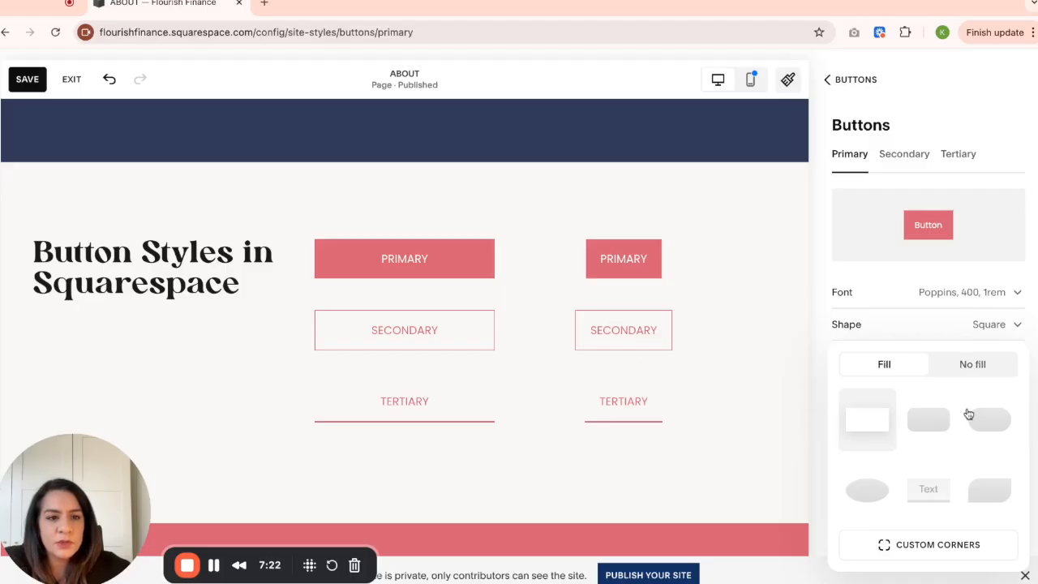
- Switch the Primary button's square shape to No fill and set its outline to 1px
{"action": "left_click", "coordinate": [993, 372]}
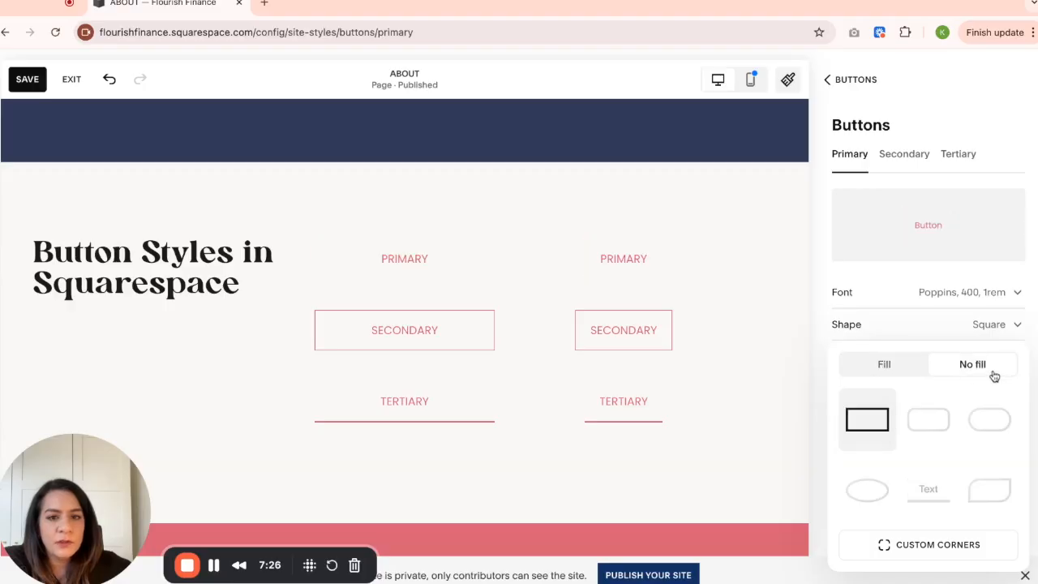
{"action": "left_click", "coordinate": [821, 349]}
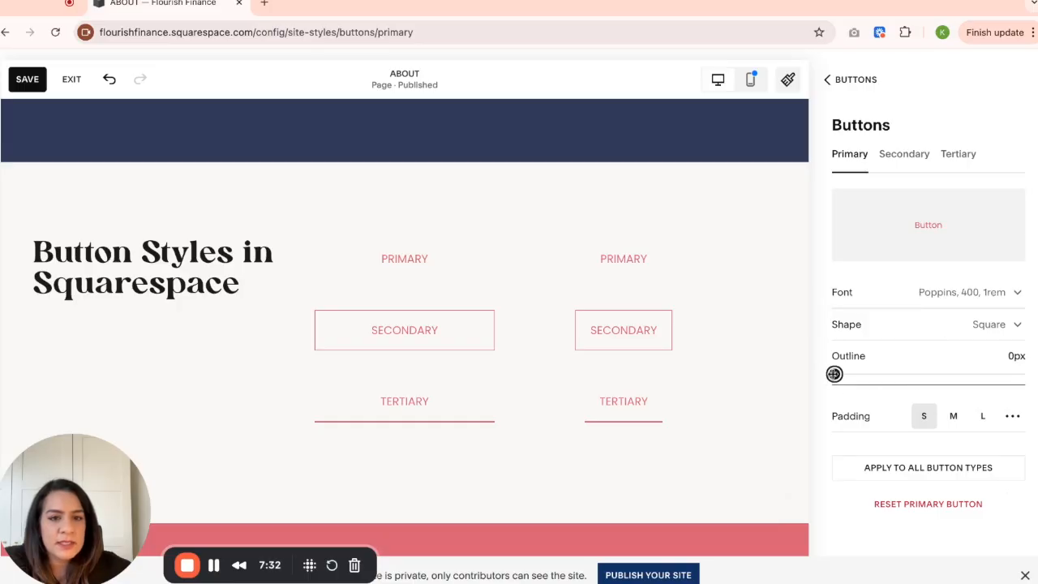
{"action": "key", "text": "Right"}
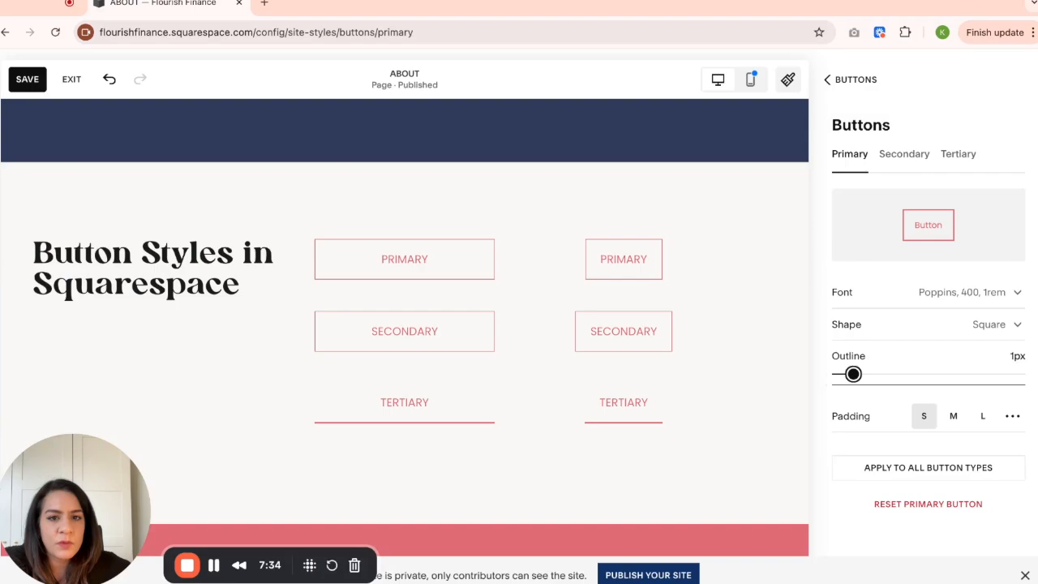
- Try thicker outlines up to 4px on the Primary button, then set its outline to 0px
{"action": "key", "text": "Right"}
{"action": "key", "text": "Left"}
{"action": "key", "text": "Left"}
{"action": "key", "text": "Right"}
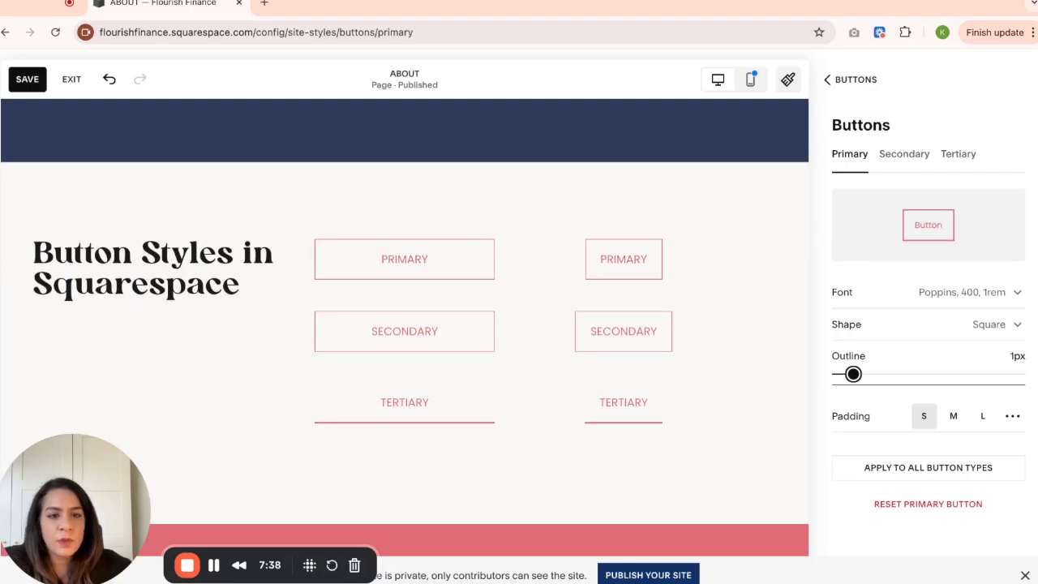
{"action": "key", "text": "Right"}
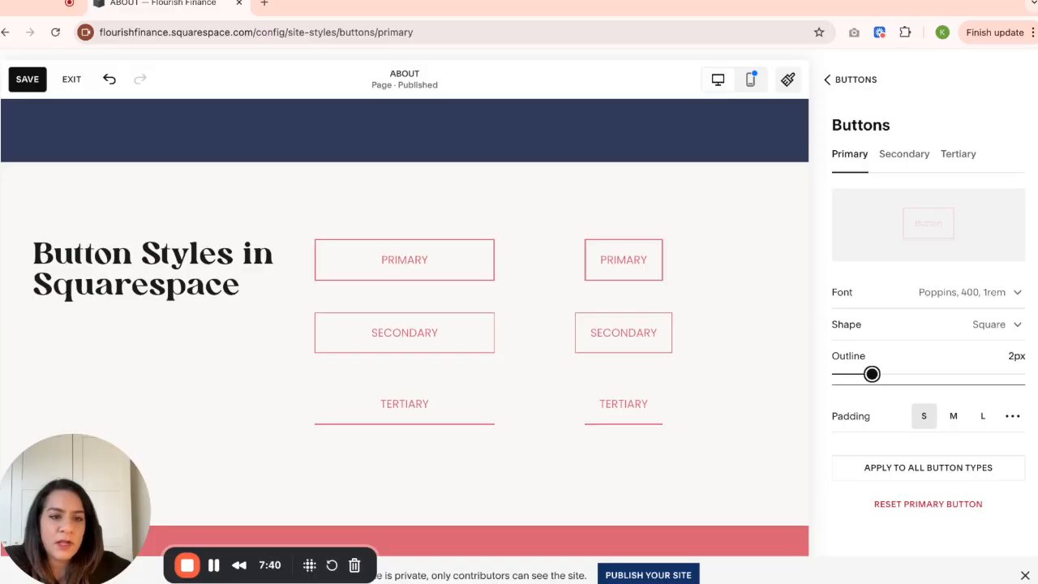
{"action": "key", "text": "Right"}
{"action": "key", "text": "Right"}
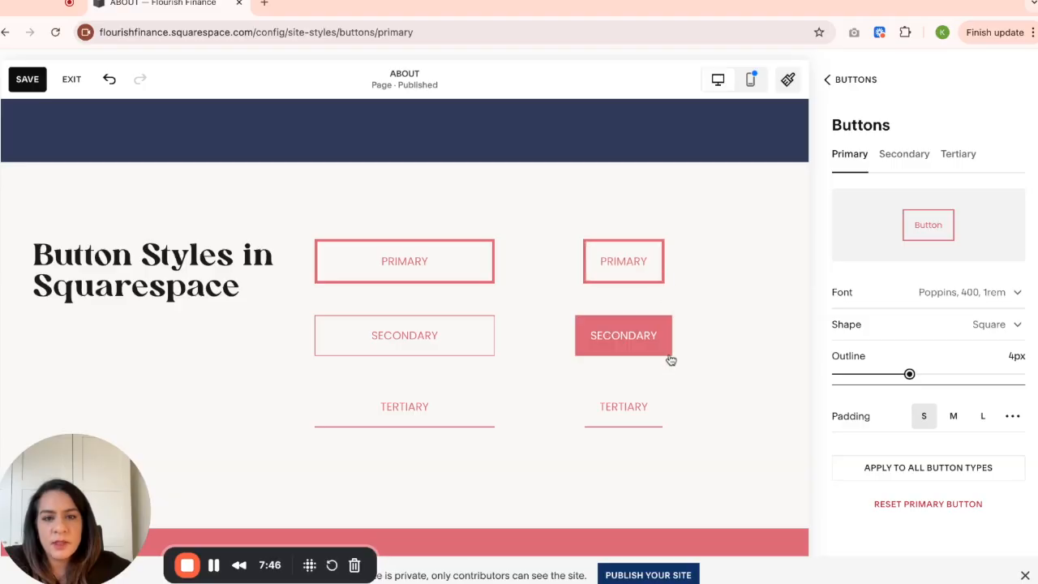
{"action": "left_click", "coordinate": [909, 372]}
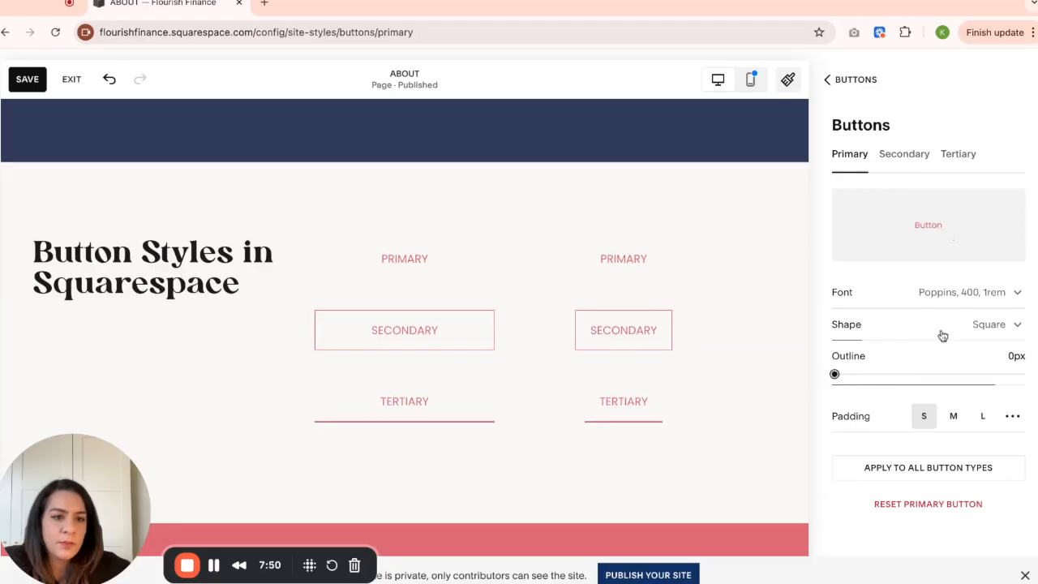
- Switch the Primary button's shape back to the filled Square
{"action": "left_click", "coordinate": [943, 334]}
{"action": "left_click", "coordinate": [881, 370]}
{"action": "left_click", "coordinate": [808, 323]}
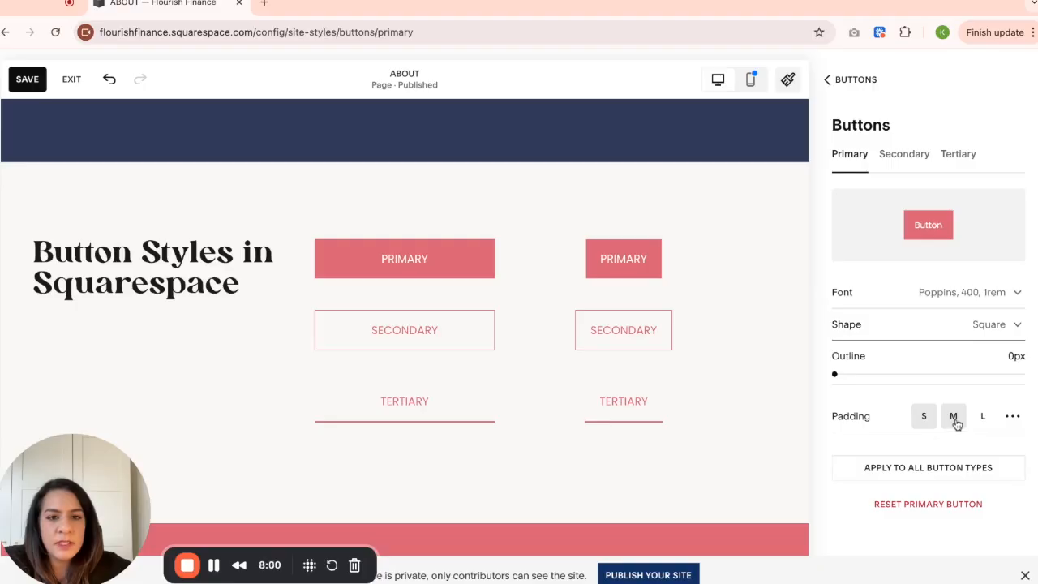
- Try the M and L padding presets on the Primary button, returning it to S
{"action": "left_click", "coordinate": [955, 422]}
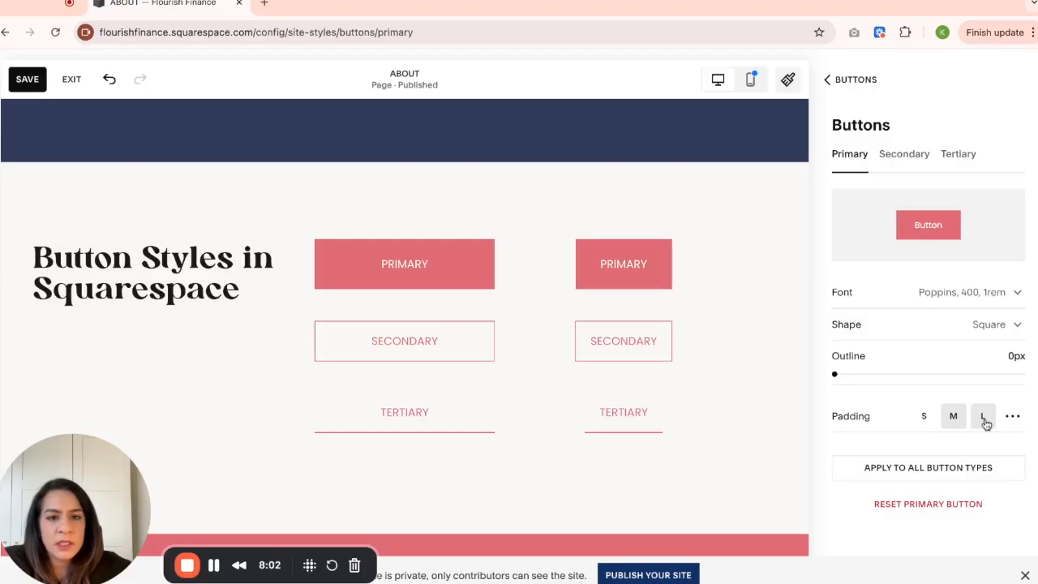
{"action": "left_click", "coordinate": [984, 421]}
{"action": "left_click", "coordinate": [955, 421]}
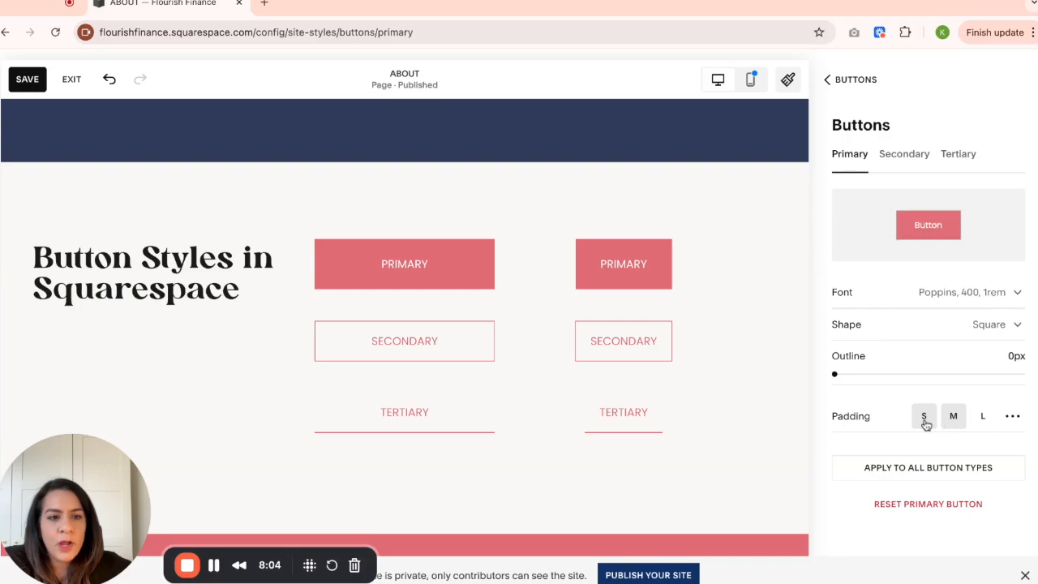
{"action": "left_click", "coordinate": [925, 421]}
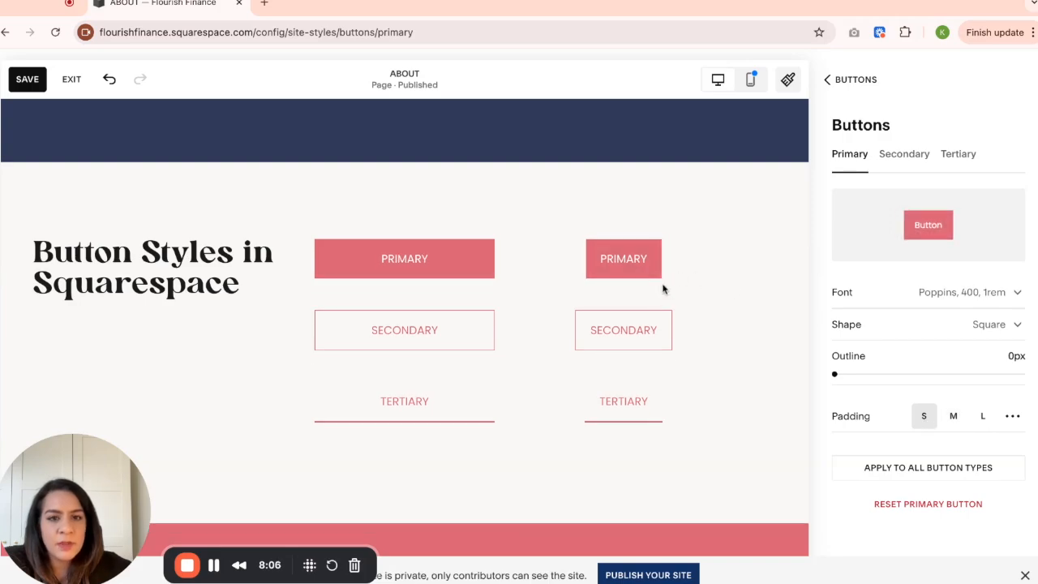
{"action": "left_click", "coordinate": [953, 416]}
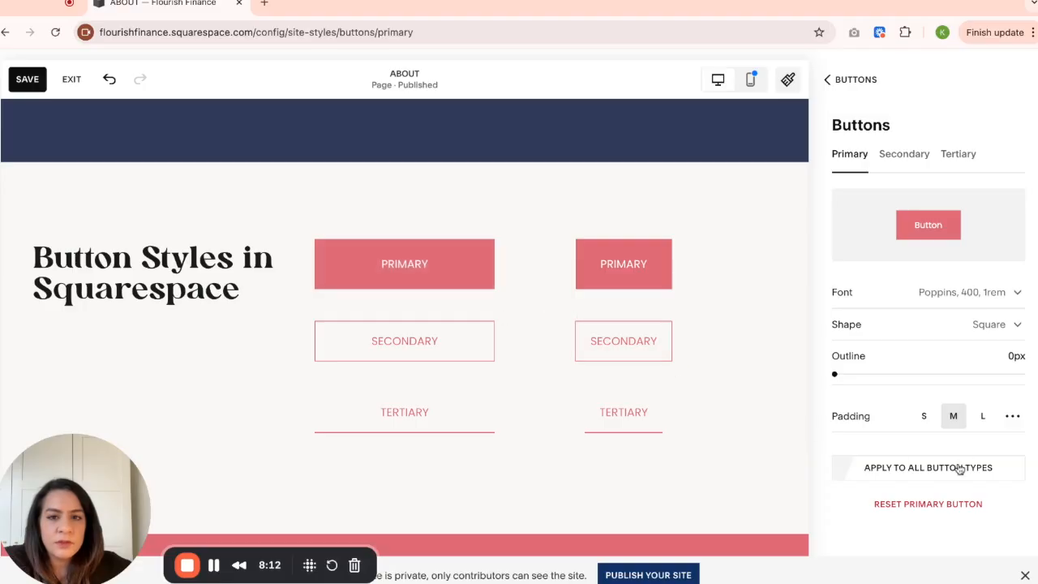
{"action": "left_click", "coordinate": [982, 419]}
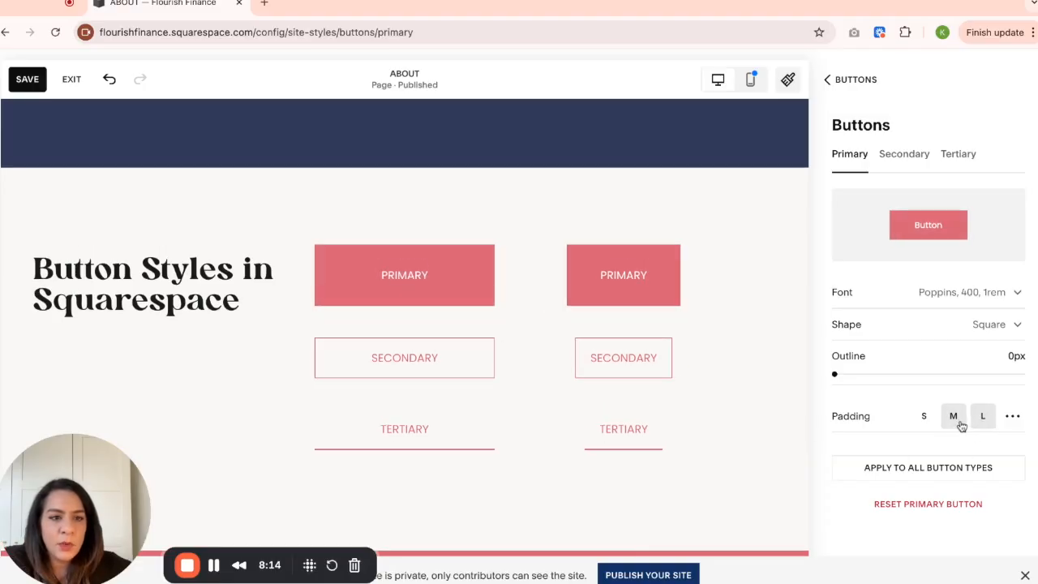
{"action": "left_click", "coordinate": [953, 417]}
{"action": "left_click", "coordinate": [927, 420]}
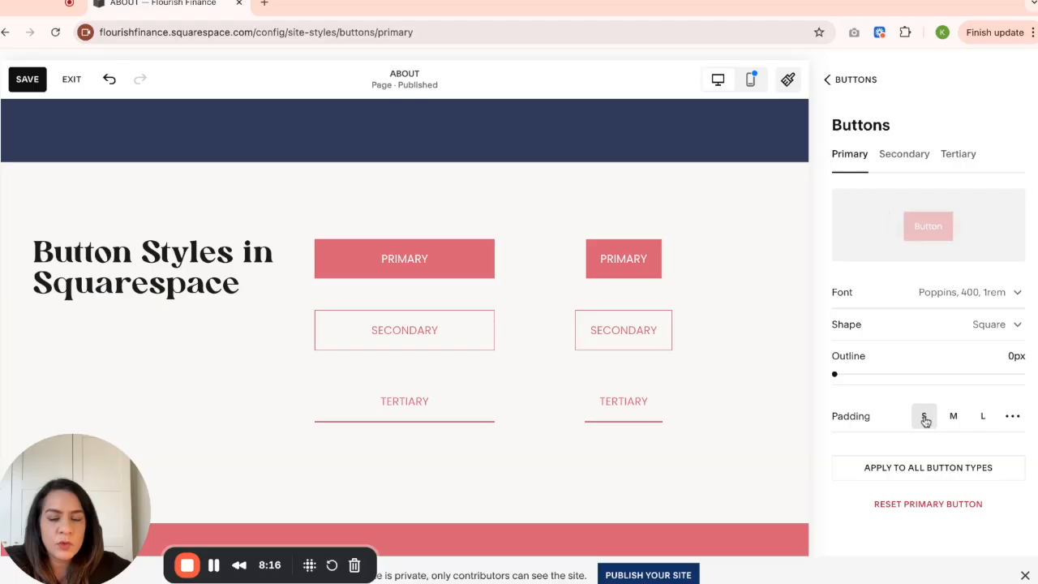
{"action": "left_click", "coordinate": [981, 418]}
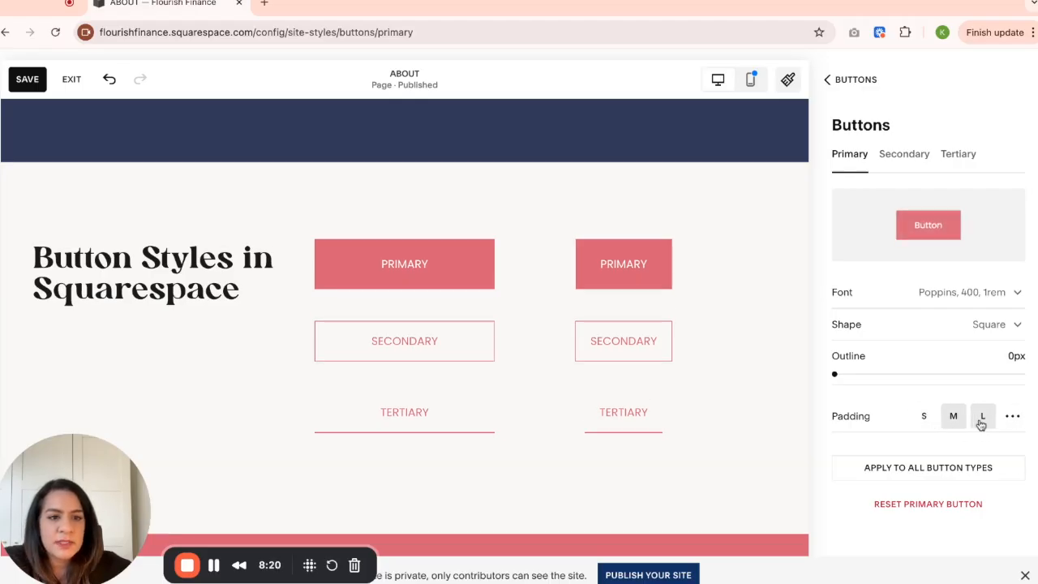
{"action": "left_click", "coordinate": [923, 417]}
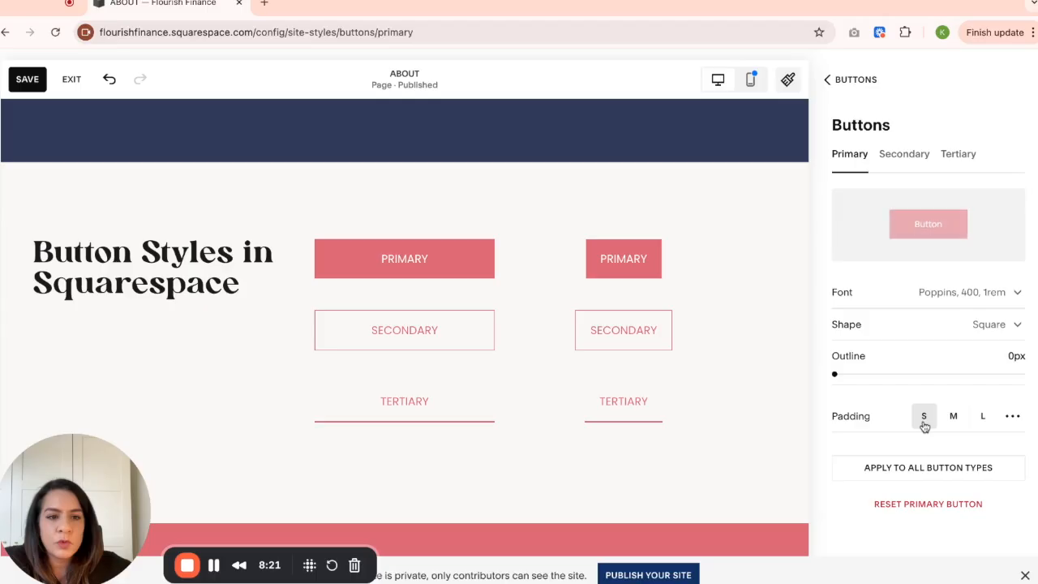
- Give the Primary button custom padding of 1rem top and bottom and 3rem left and right
{"action": "left_click", "coordinate": [1014, 421]}
{"action": "scroll", "coordinate": [947, 462], "scroll_direction": "down", "scroll_amount": 1}
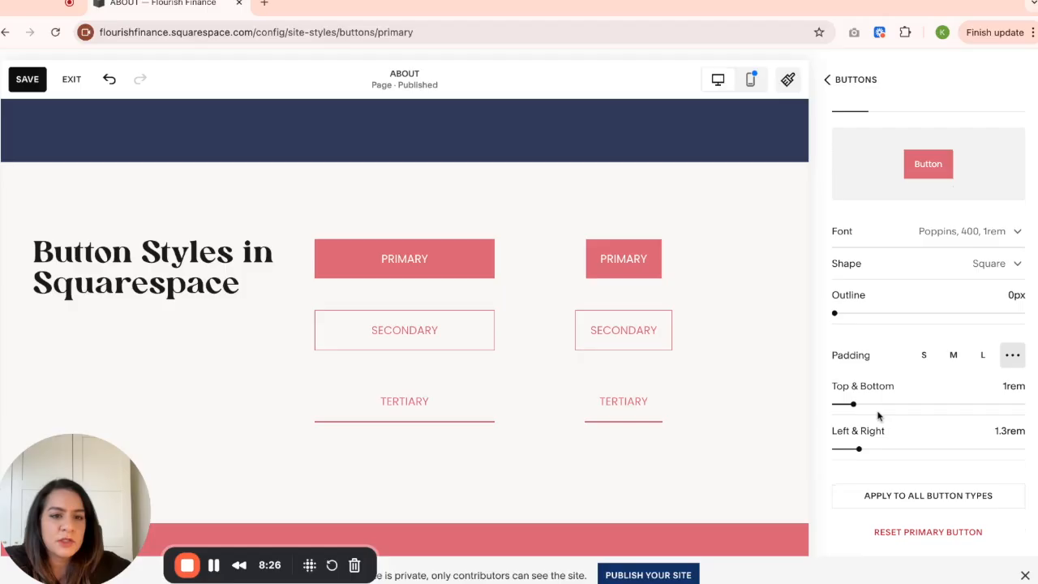
{"action": "mouse_move", "coordinate": [853, 404]}
{"action": "left_mouse_down"}
{"action": "mouse_move", "coordinate": [909, 404]}
{"action": "mouse_move", "coordinate": [853, 404]}
{"action": "left_mouse_up"}
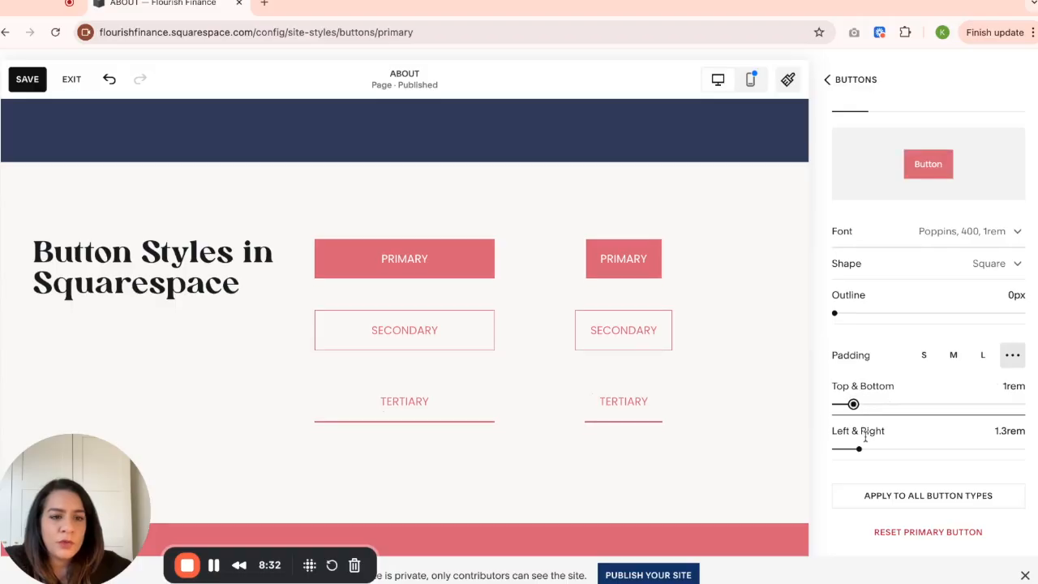
{"action": "left_click_drag", "start_coordinate": [859, 450], "coordinate": [907, 449]}
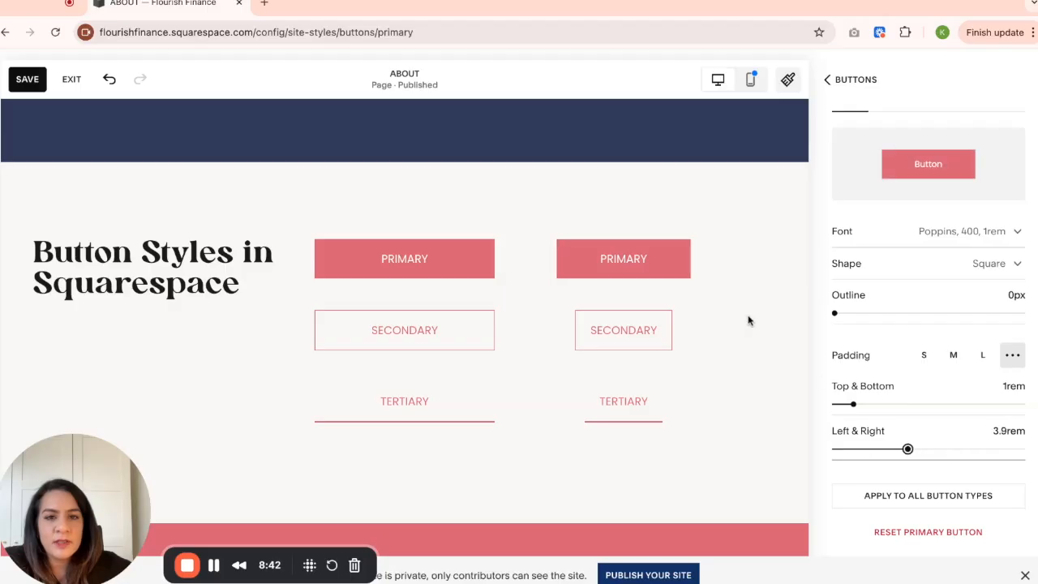
{"action": "left_click_drag", "start_coordinate": [907, 448], "coordinate": [902, 449]}
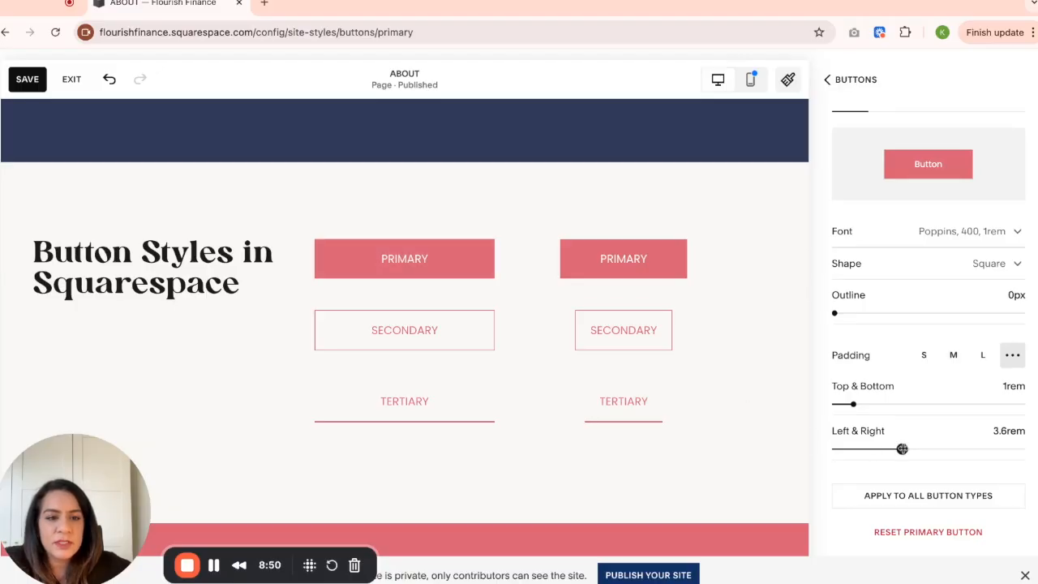
{"action": "left_click_drag", "start_coordinate": [902, 448], "coordinate": [890, 448]}
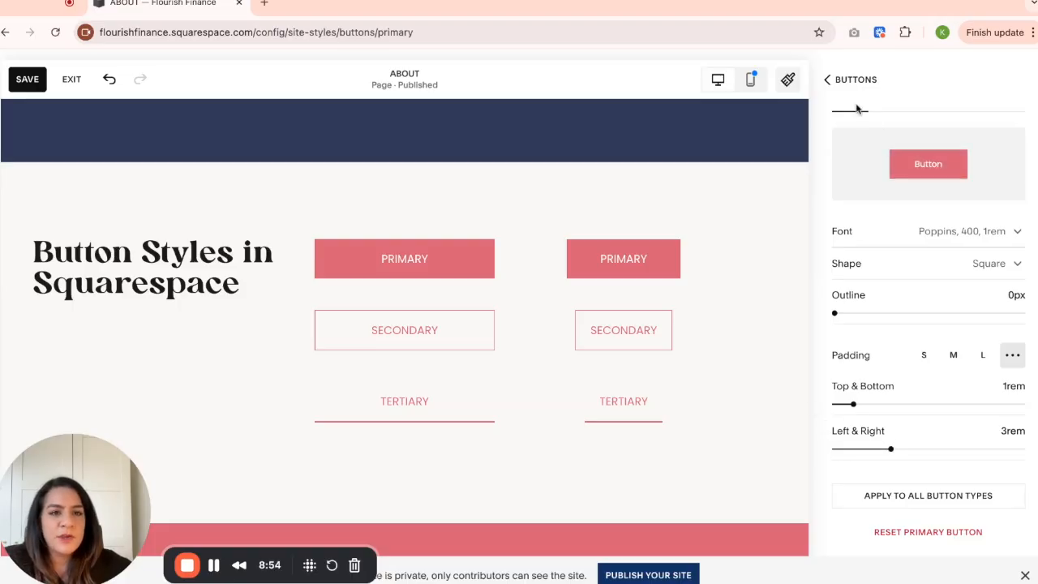
- Review the Primary button settings, then view the Secondary and Tertiary button settings
{"action": "scroll", "coordinate": [880, 203], "scroll_direction": "up", "scroll_amount": 2}
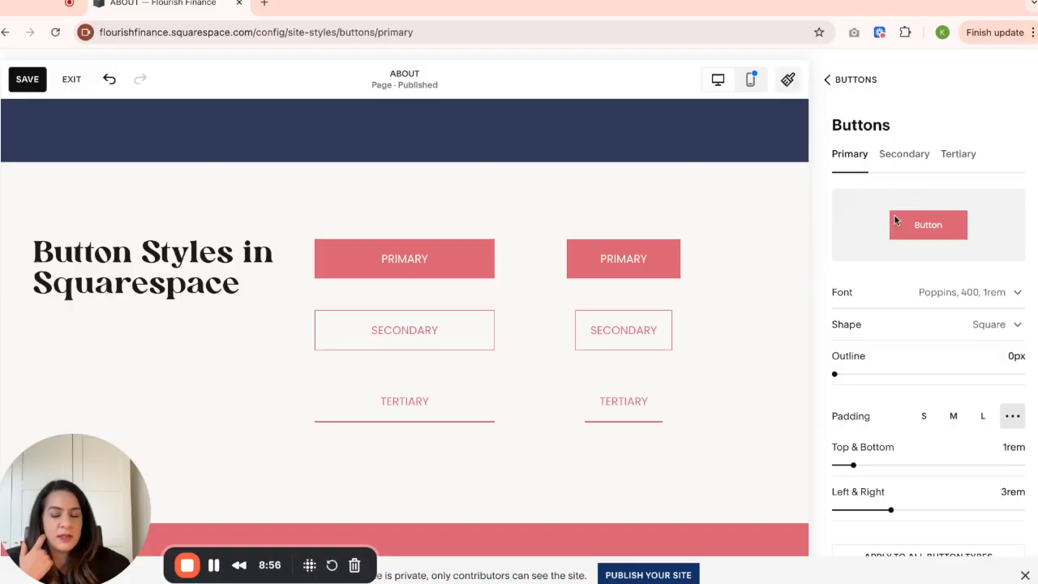
{"action": "scroll", "coordinate": [891, 215], "scroll_direction": "down", "scroll_amount": 1}
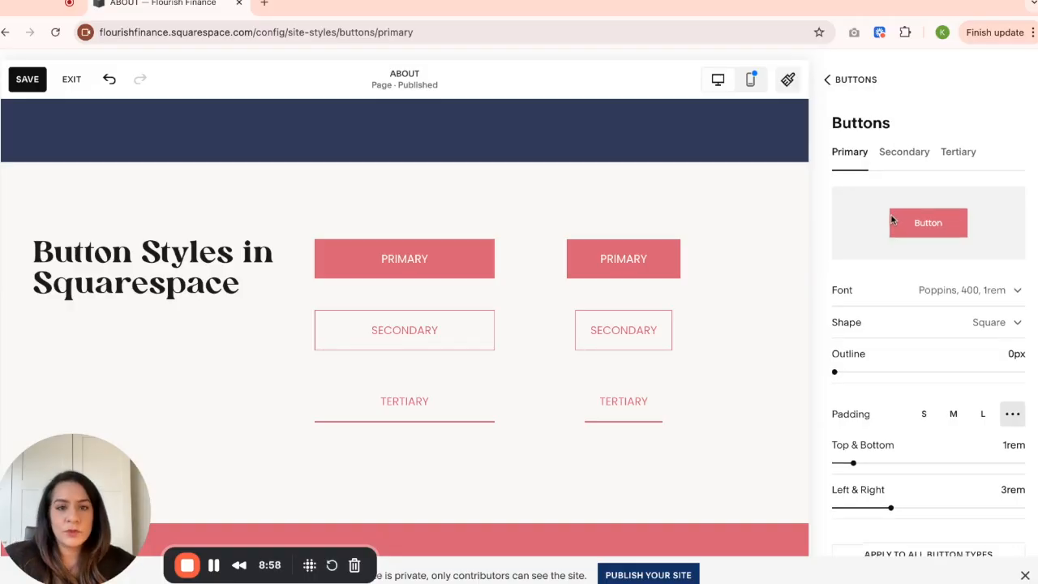
{"action": "left_click", "coordinate": [918, 155]}
{"action": "left_click", "coordinate": [962, 154]}
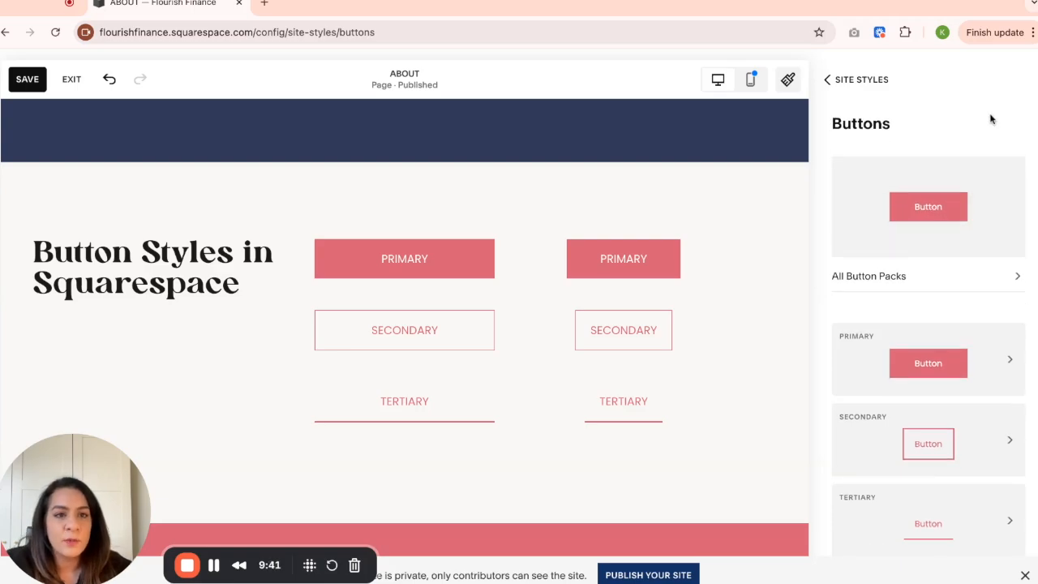
- Go to the site-wide colors, look through the section color themes and open the Lightest 1 theme for editing
{"action": "left_click", "coordinate": [841, 83]}
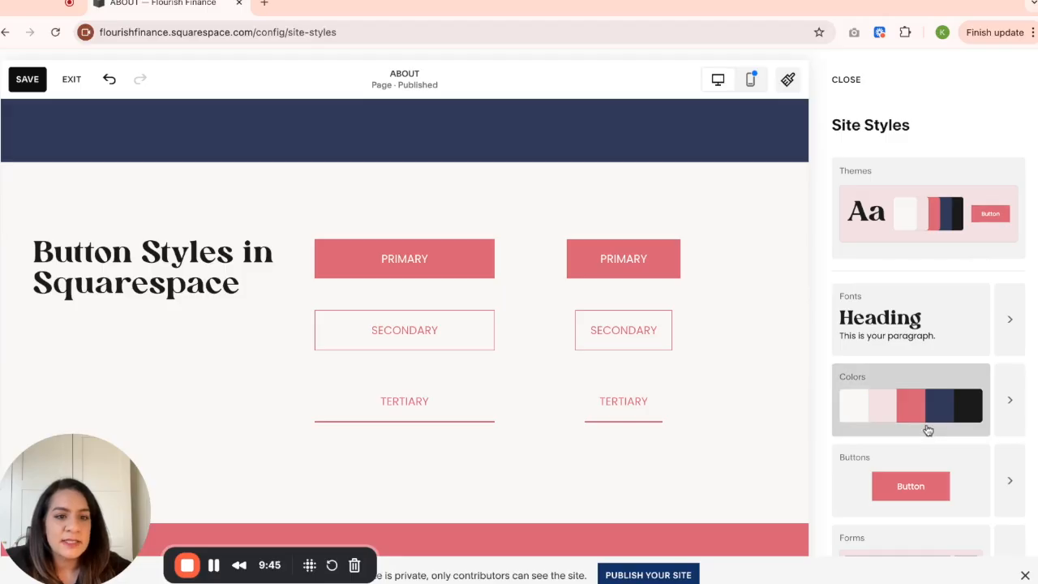
{"action": "left_click", "coordinate": [1012, 406]}
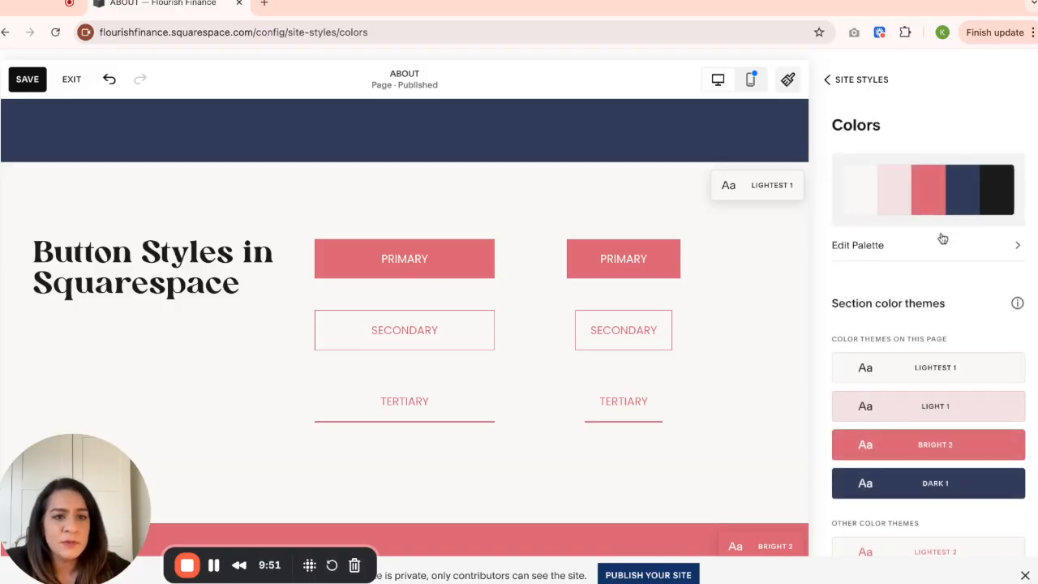
{"action": "scroll", "coordinate": [974, 323], "scroll_direction": "down", "scroll_amount": 1}
{"action": "scroll", "coordinate": [952, 313], "scroll_direction": "down", "scroll_amount": 3}
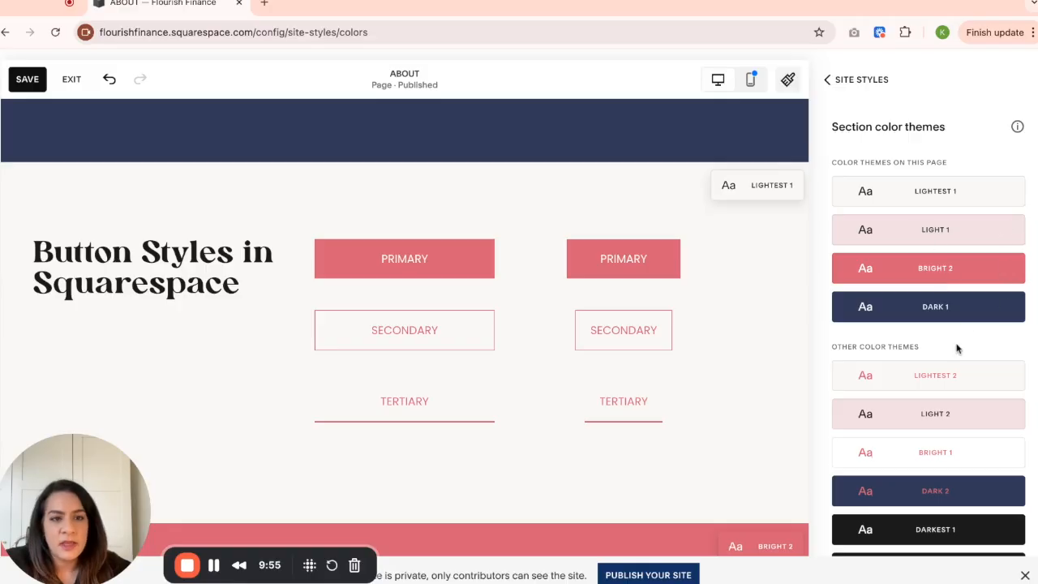
{"action": "scroll", "coordinate": [957, 349], "scroll_direction": "up", "scroll_amount": 3}
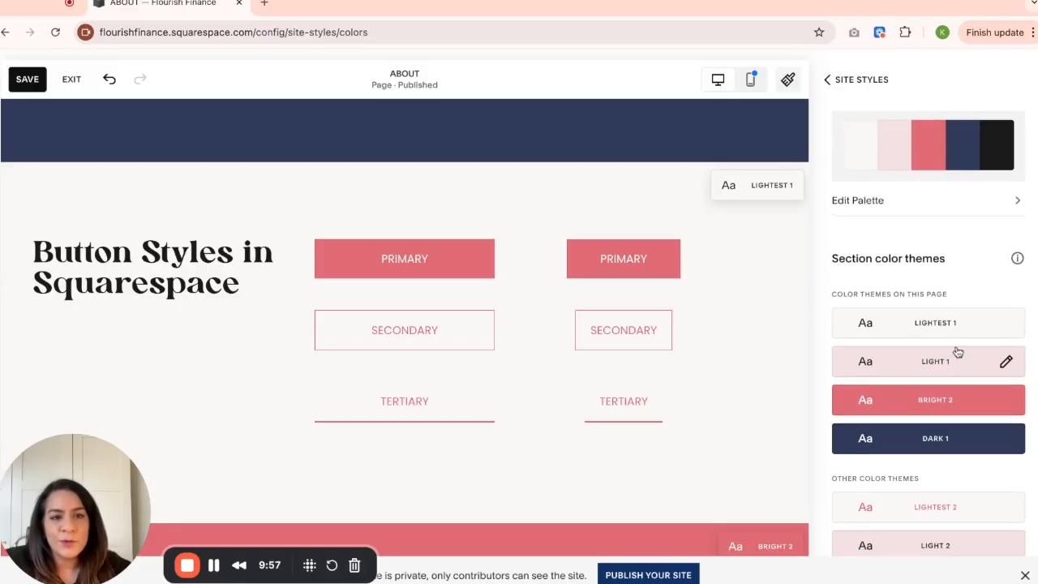
{"action": "scroll", "coordinate": [960, 340], "scroll_direction": "up", "scroll_amount": 1}
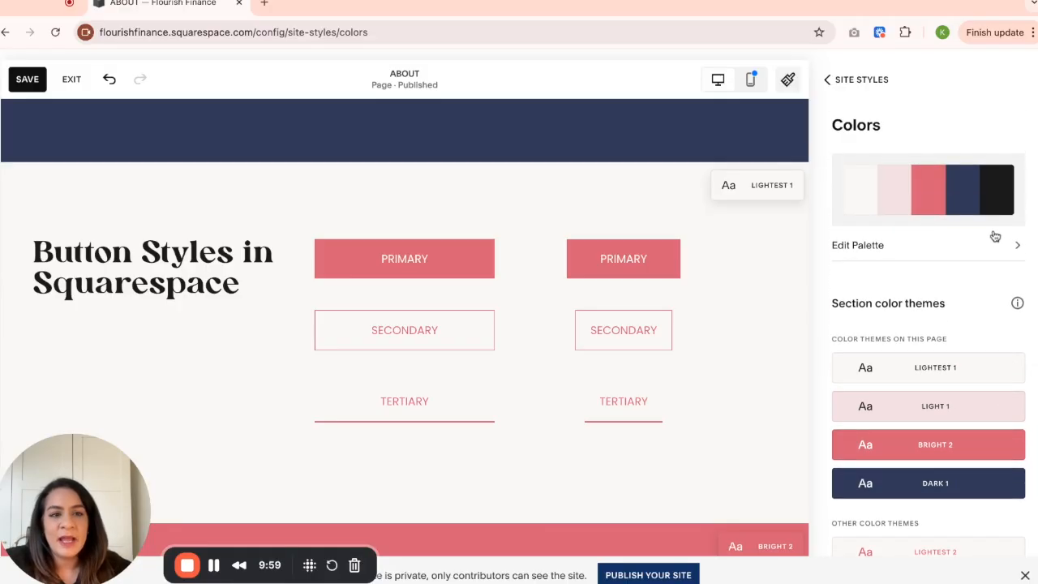
{"action": "scroll", "coordinate": [977, 341], "scroll_direction": "down", "scroll_amount": 1}
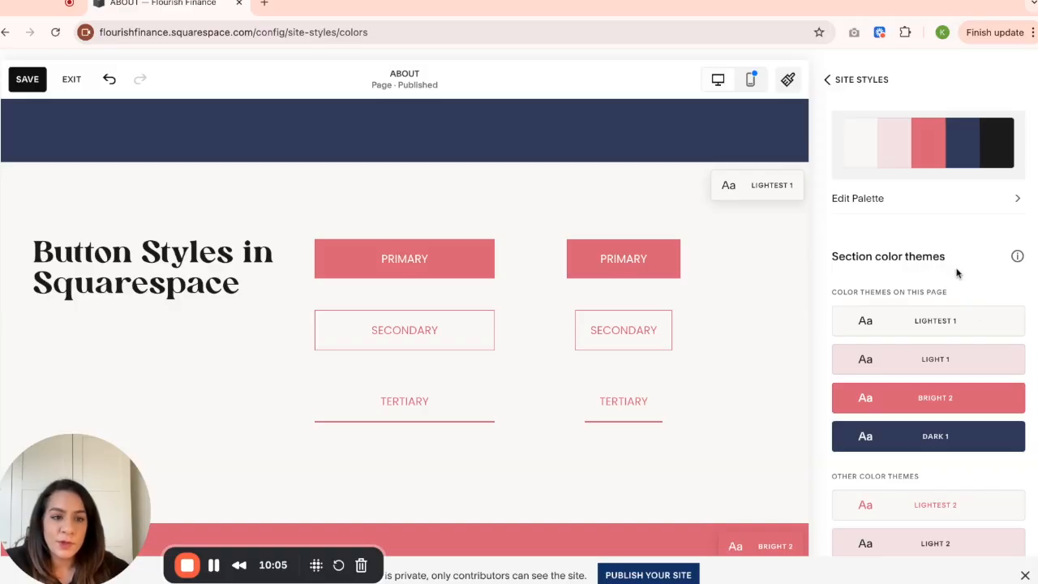
{"action": "scroll", "coordinate": [975, 287], "scroll_direction": "down", "scroll_amount": 1}
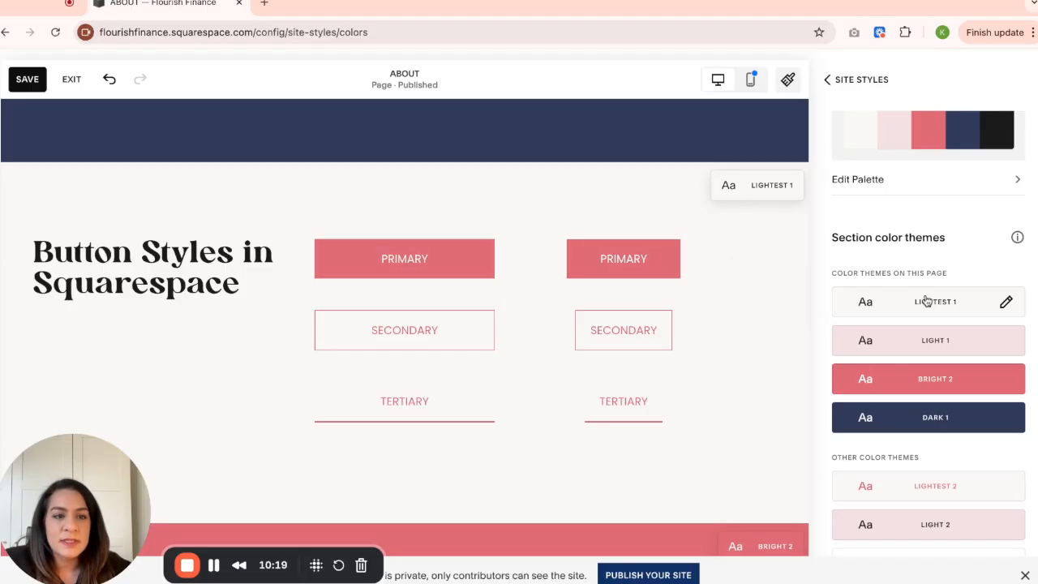
{"action": "left_click", "coordinate": [1006, 304]}
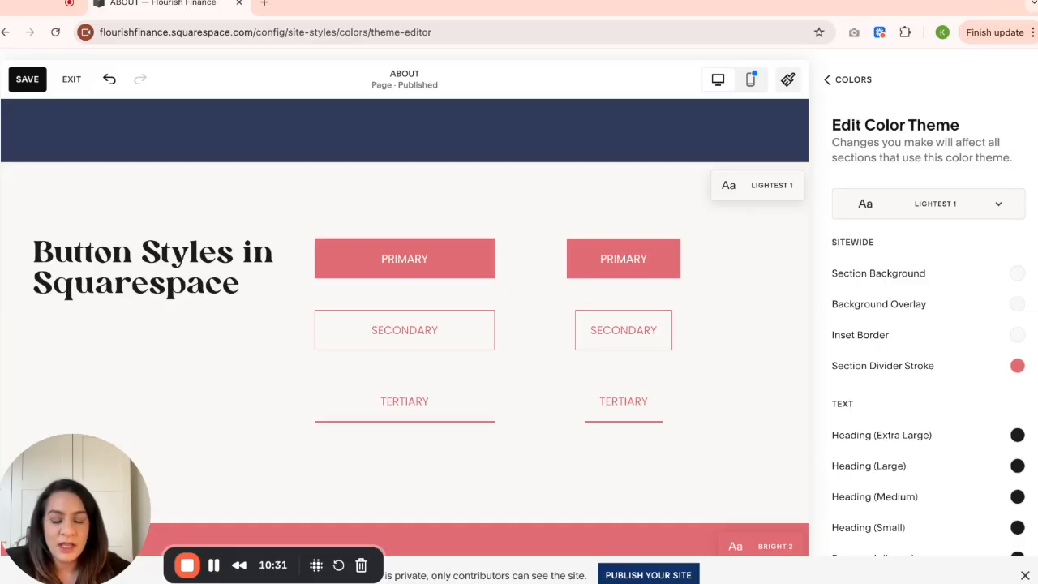
- Set the Primary Button Background of the Lightest 1 theme to the palette's navy blue and show the custom color picker
{"action": "scroll", "coordinate": [928, 325], "scroll_direction": "down", "scroll_amount": 2}
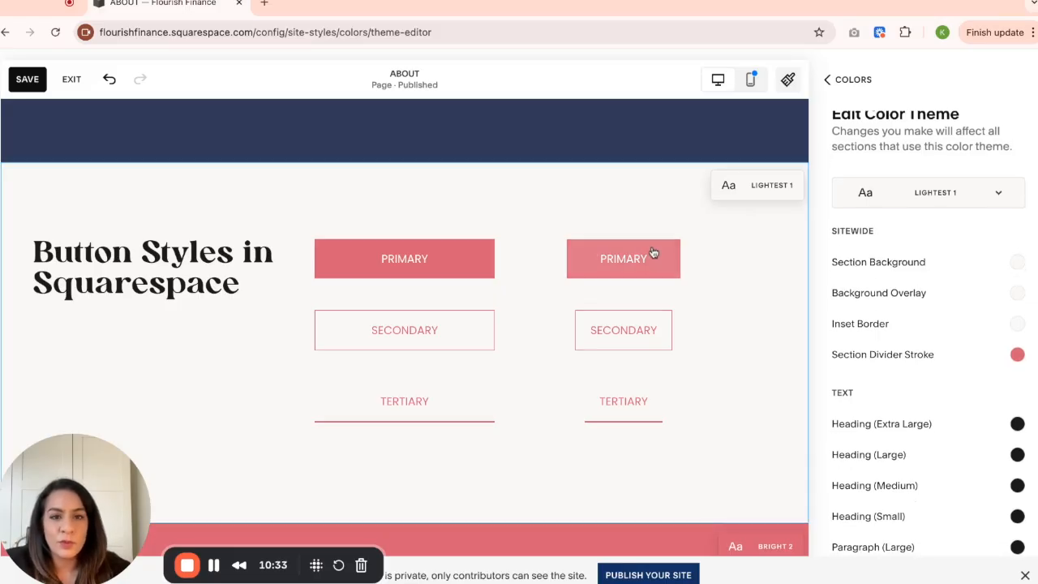
{"action": "scroll", "coordinate": [957, 341], "scroll_direction": "down", "scroll_amount": 2}
{"action": "scroll", "coordinate": [951, 342], "scroll_direction": "down", "scroll_amount": 6}
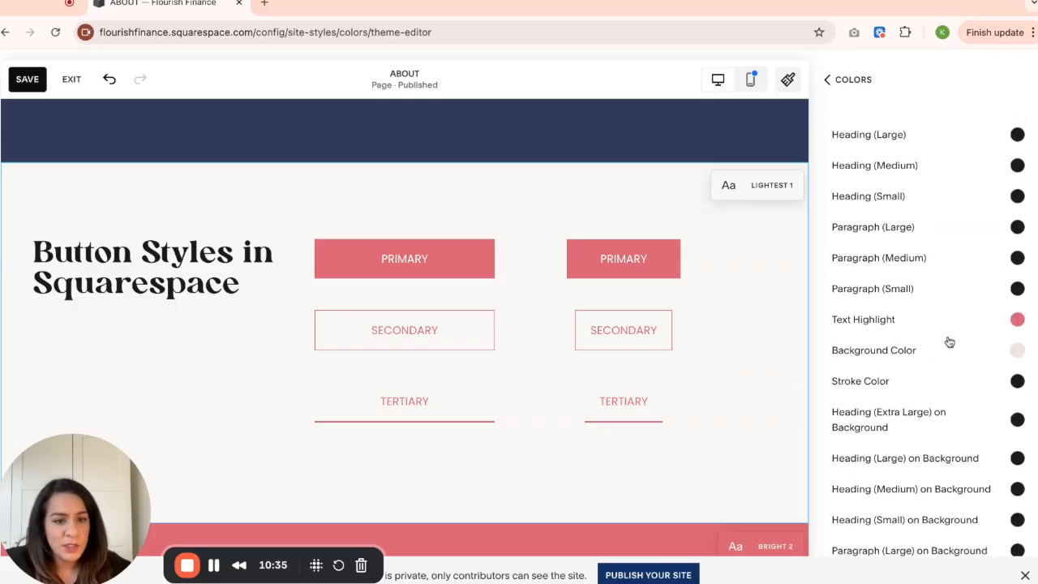
{"action": "scroll", "coordinate": [948, 340], "scroll_direction": "down", "scroll_amount": 6}
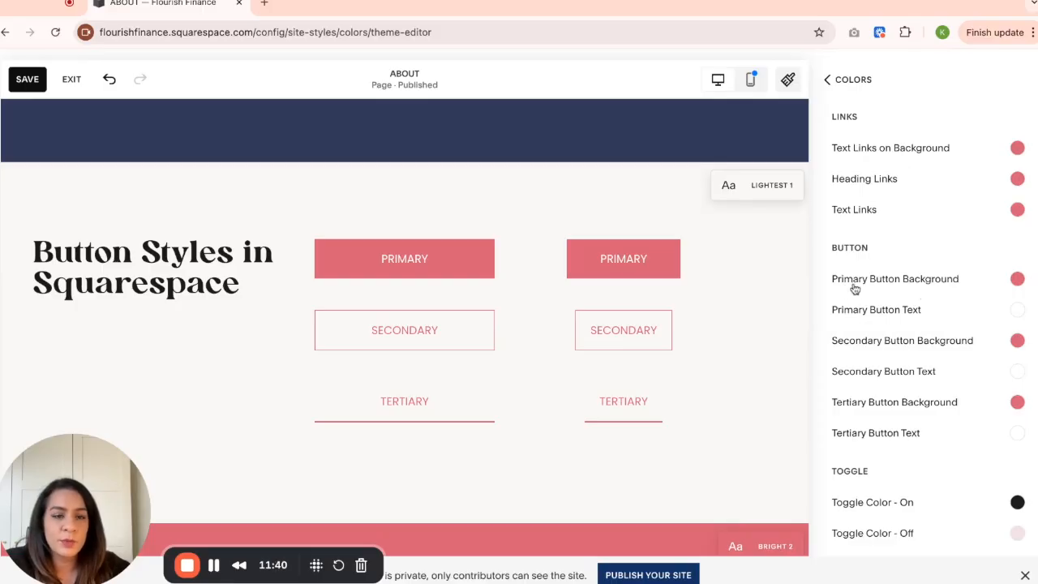
{"action": "left_click", "coordinate": [1018, 279]}
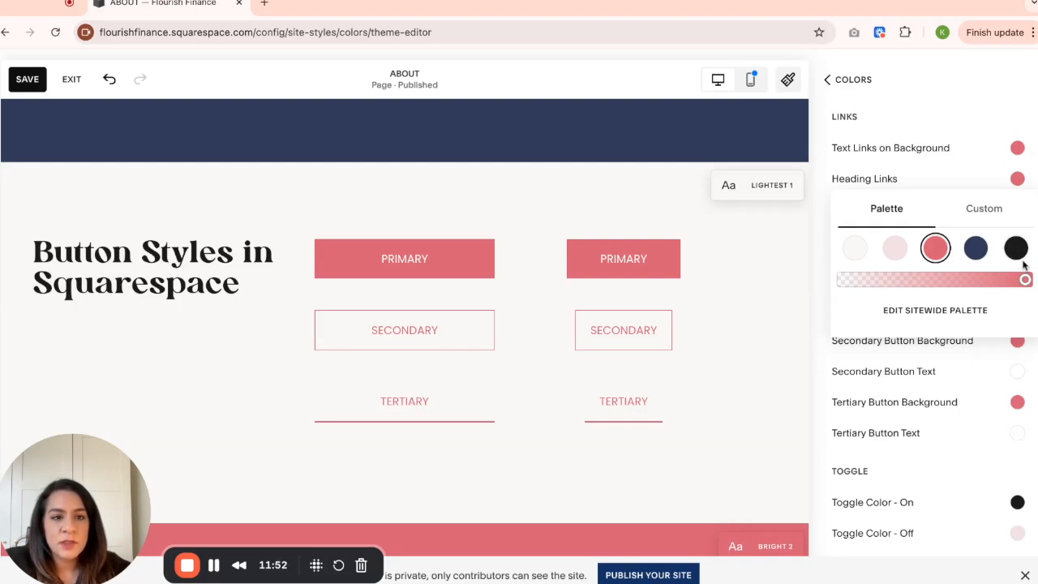
{"action": "left_click", "coordinate": [982, 254]}
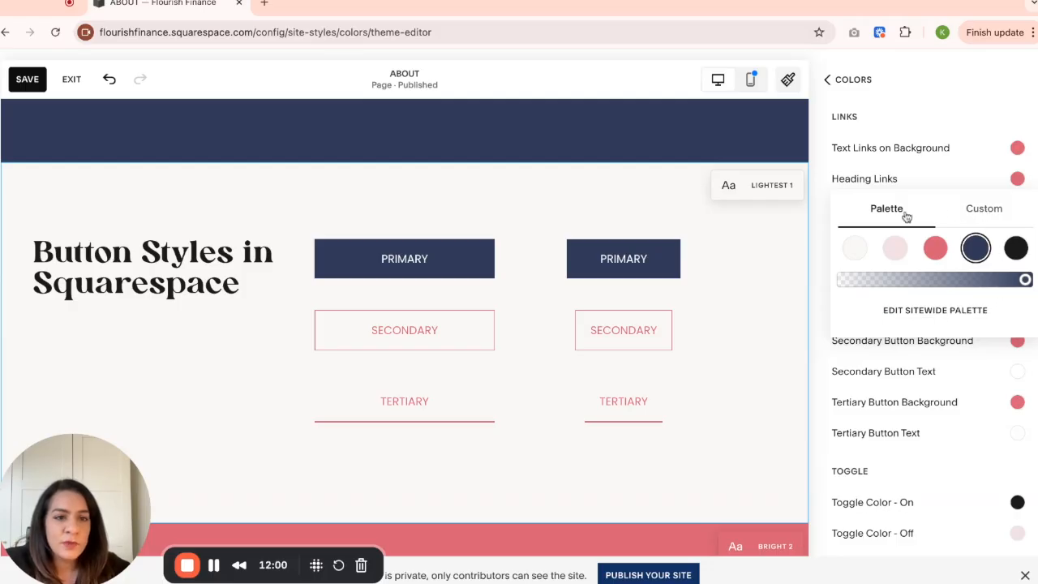
{"action": "left_click", "coordinate": [995, 215]}
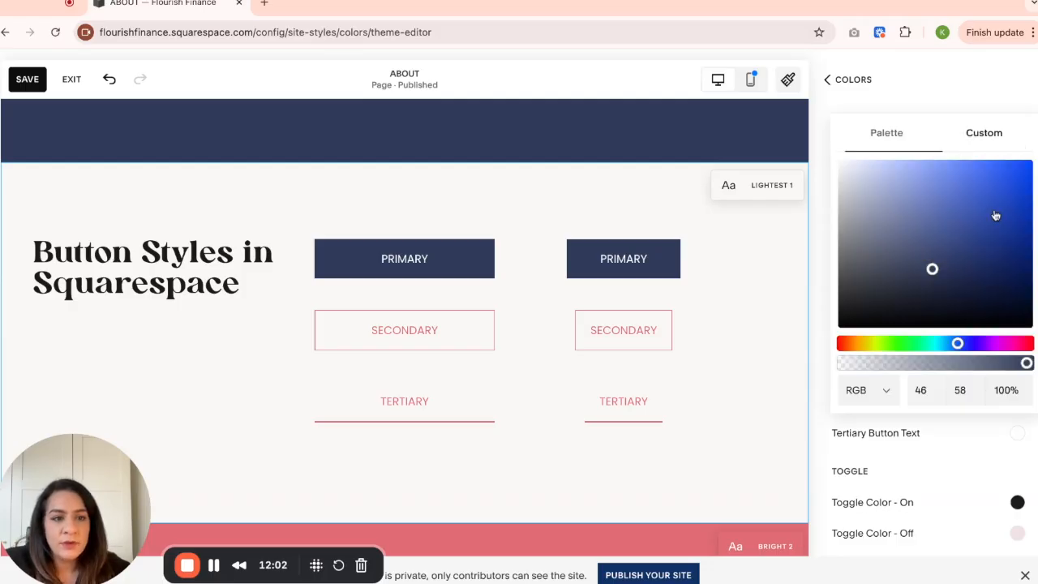
- Try a custom pink and then a custom green as the Primary Button Background of the Lightest 1 theme
{"action": "left_click", "coordinate": [999, 344]}
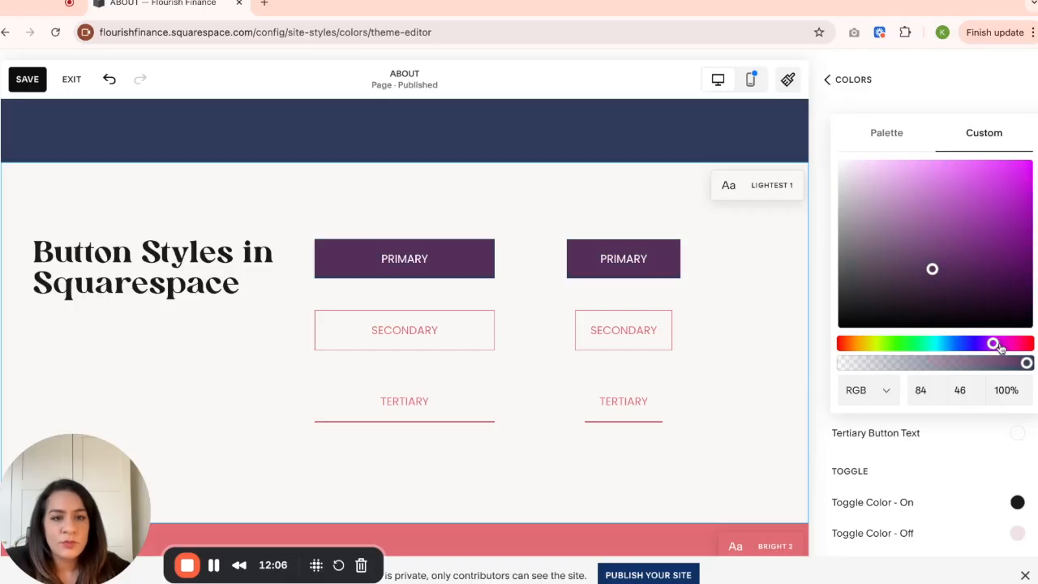
{"action": "left_click_drag", "start_coordinate": [997, 344], "coordinate": [1004, 344]}
{"action": "left_click_drag", "start_coordinate": [935, 271], "coordinate": [935, 175]}
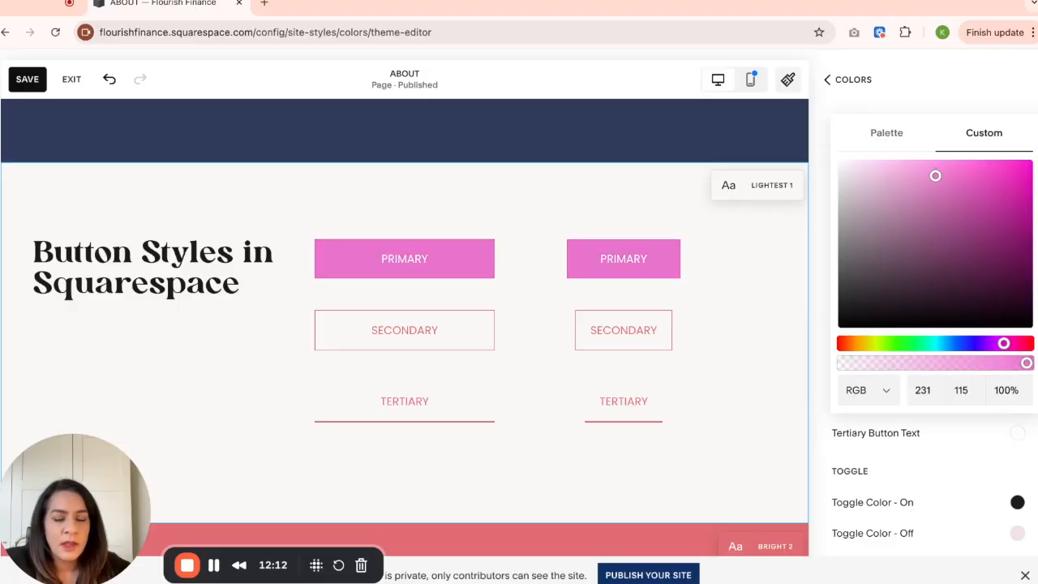
{"action": "left_click", "coordinate": [895, 344]}
{"action": "left_click_drag", "start_coordinate": [936, 177], "coordinate": [952, 202]}
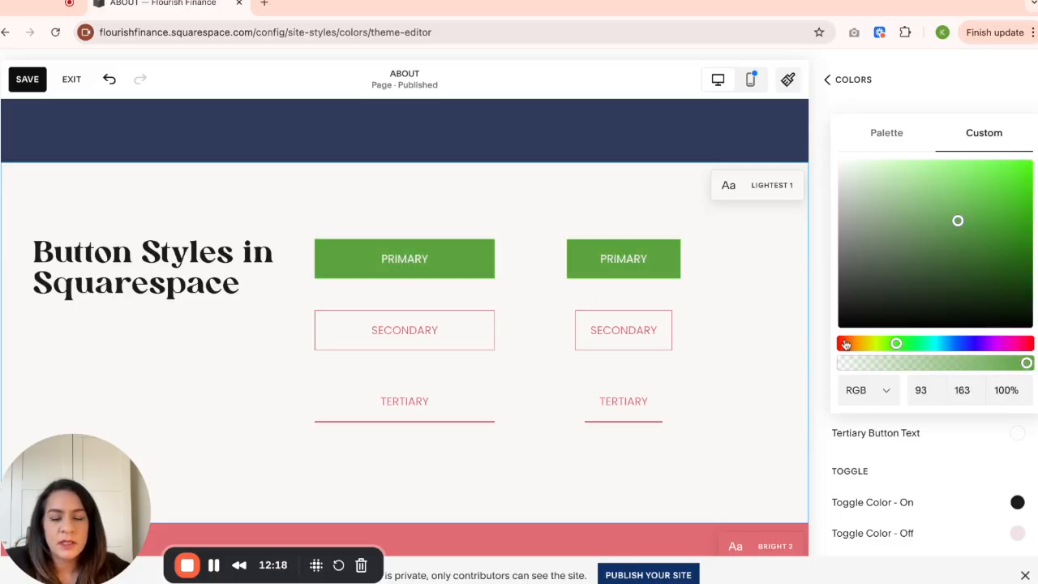
- Set the Primary Button Background to the coral pink from the site palette
{"action": "left_click", "coordinate": [884, 134]}
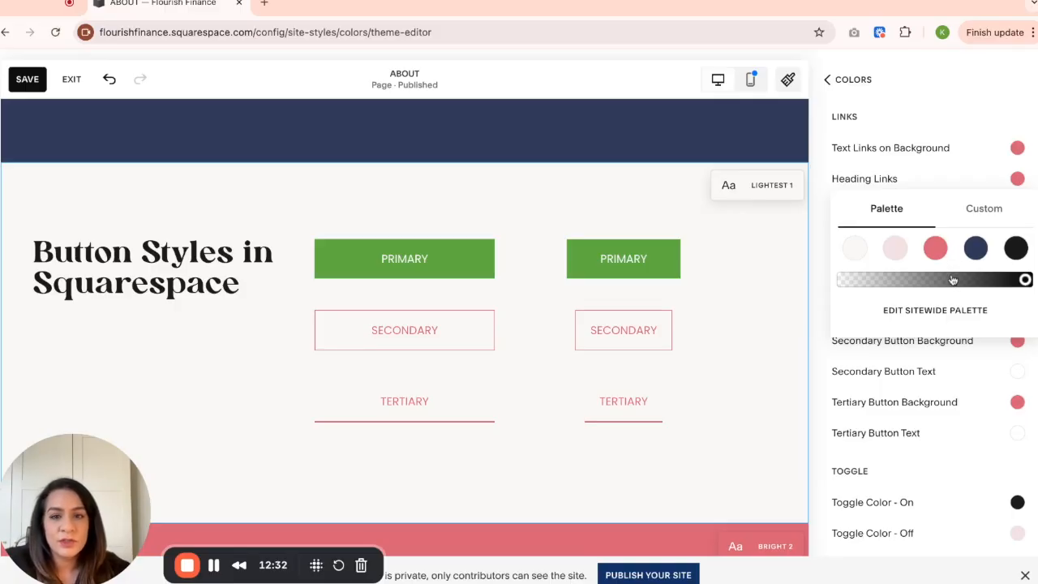
{"action": "left_click", "coordinate": [935, 248]}
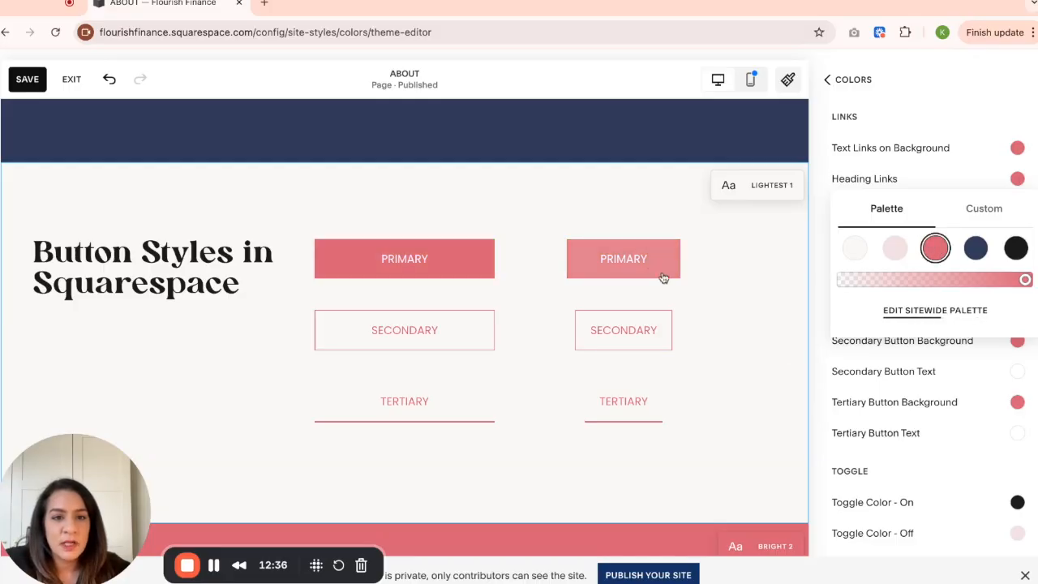
{"action": "left_click", "coordinate": [818, 351]}
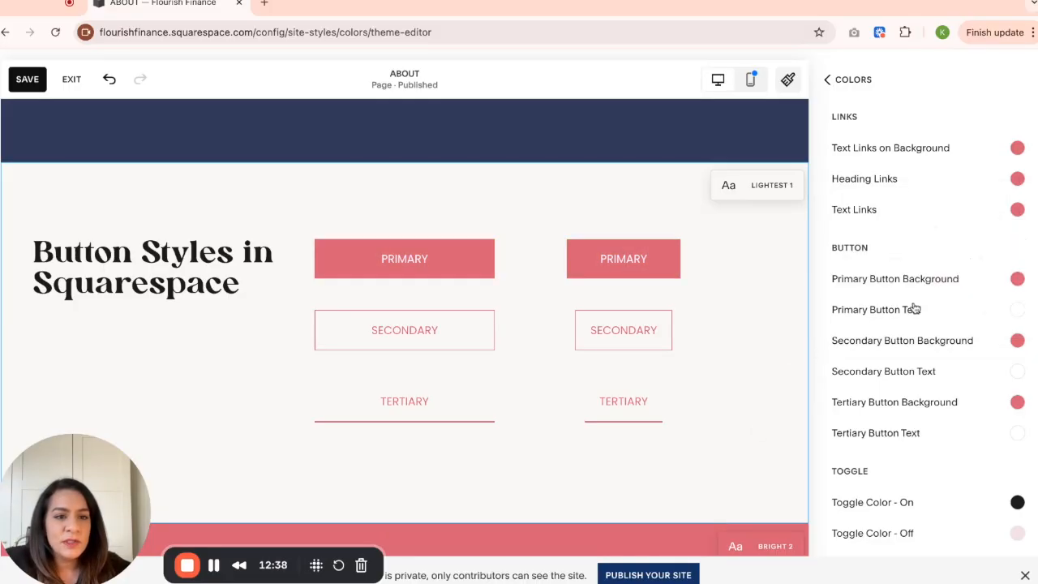
- Try black for the Primary Button Text, set it to the palette's off-white, and leave the site styles
{"action": "left_click", "coordinate": [1019, 313]}
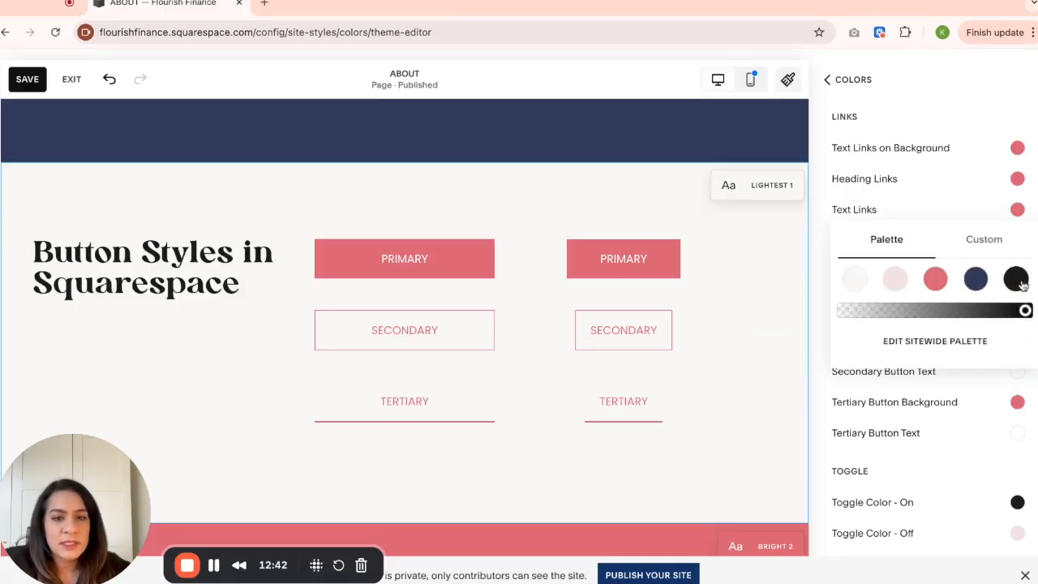
{"action": "left_click", "coordinate": [1023, 282]}
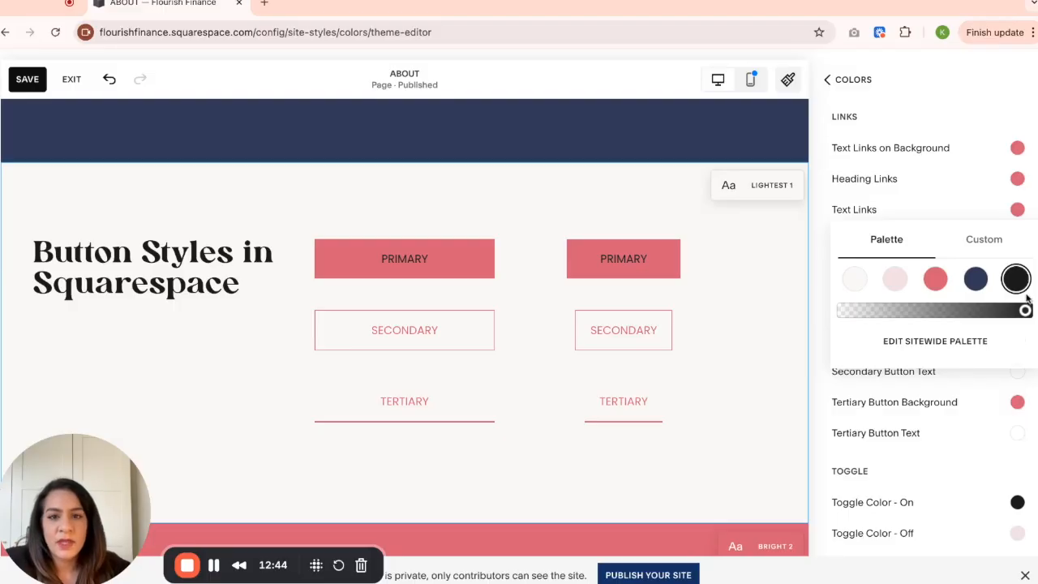
{"action": "left_click", "coordinate": [856, 281]}
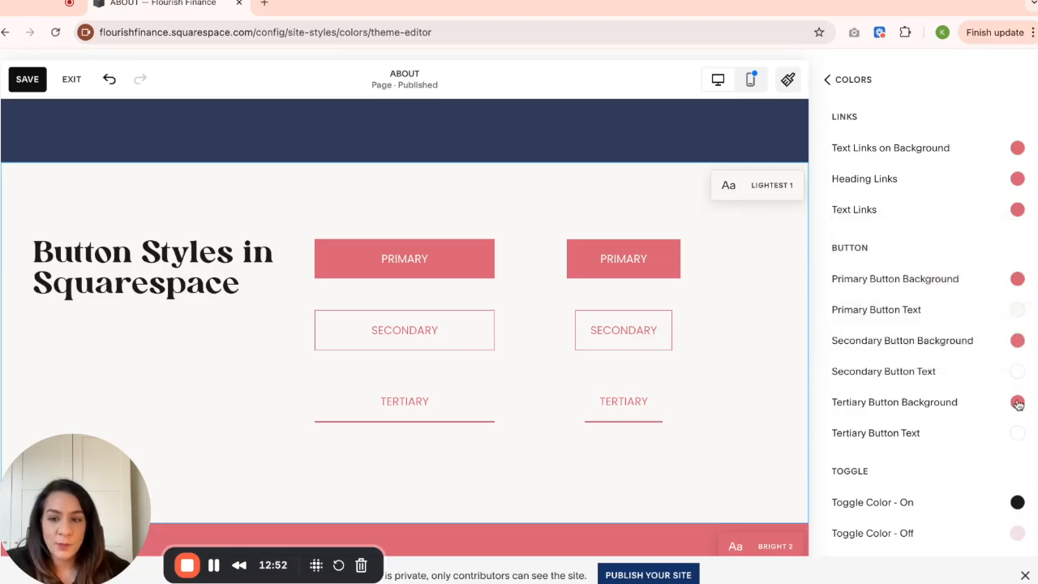
{"action": "left_click", "coordinate": [826, 78]}
{"action": "left_click", "coordinate": [846, 79]}
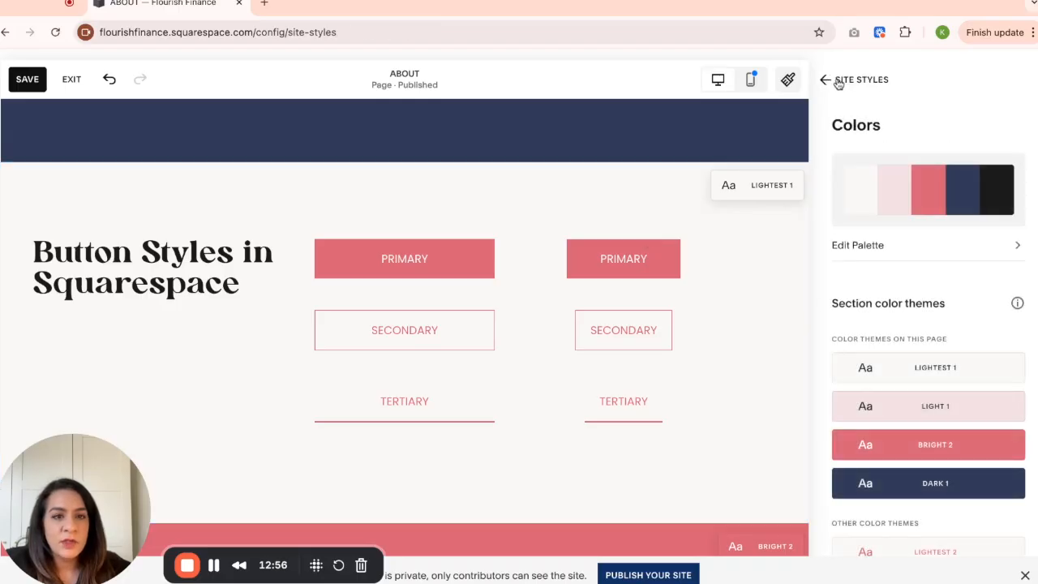
{"action": "left_click", "coordinate": [846, 81]}
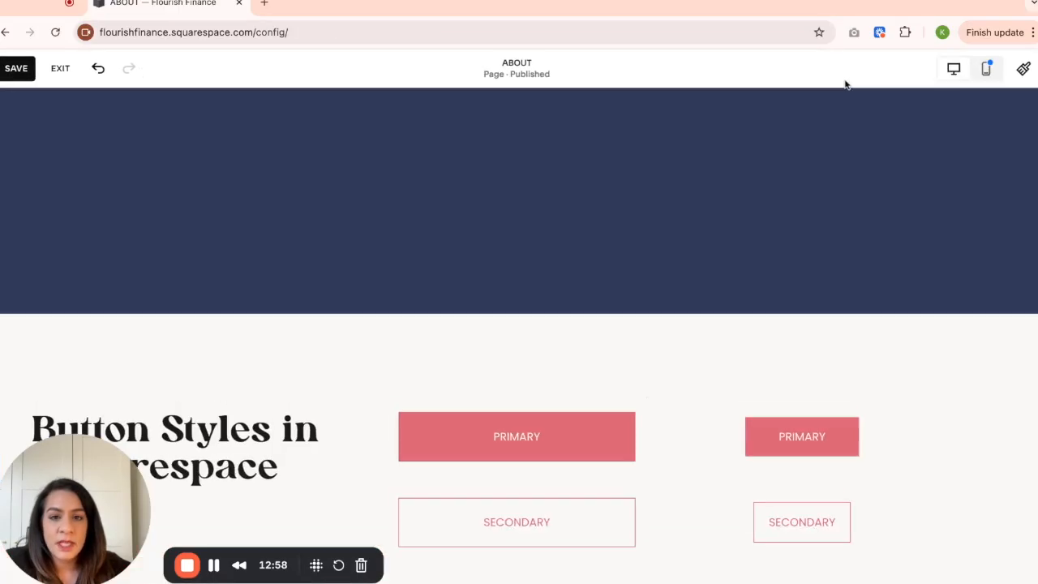
- Add a button block to the Button Styles section and place it below the heading
{"action": "scroll", "coordinate": [636, 316], "scroll_direction": "down", "scroll_amount": 3}
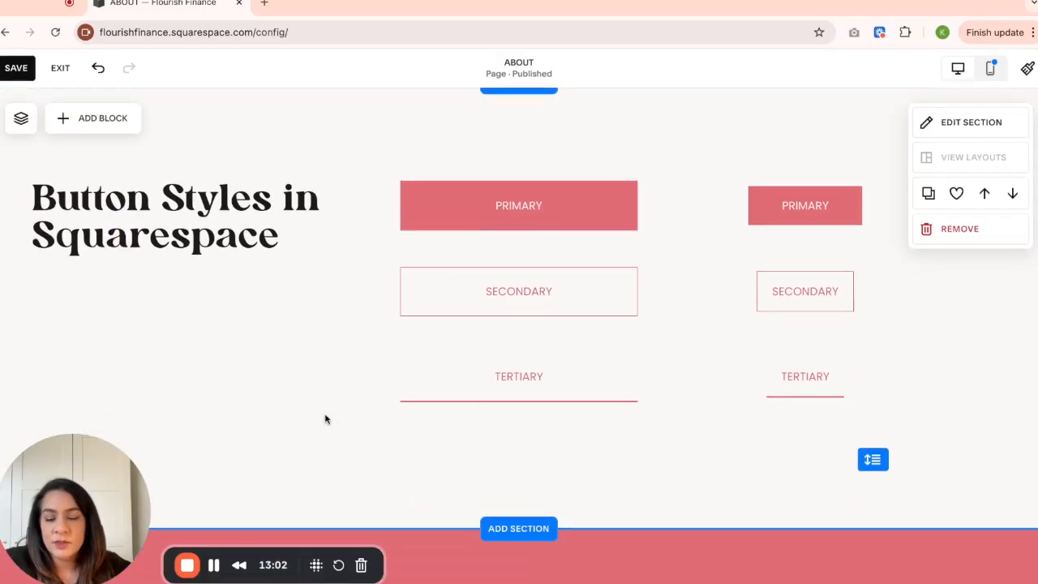
{"action": "scroll", "coordinate": [321, 420], "scroll_direction": "down", "scroll_amount": 1}
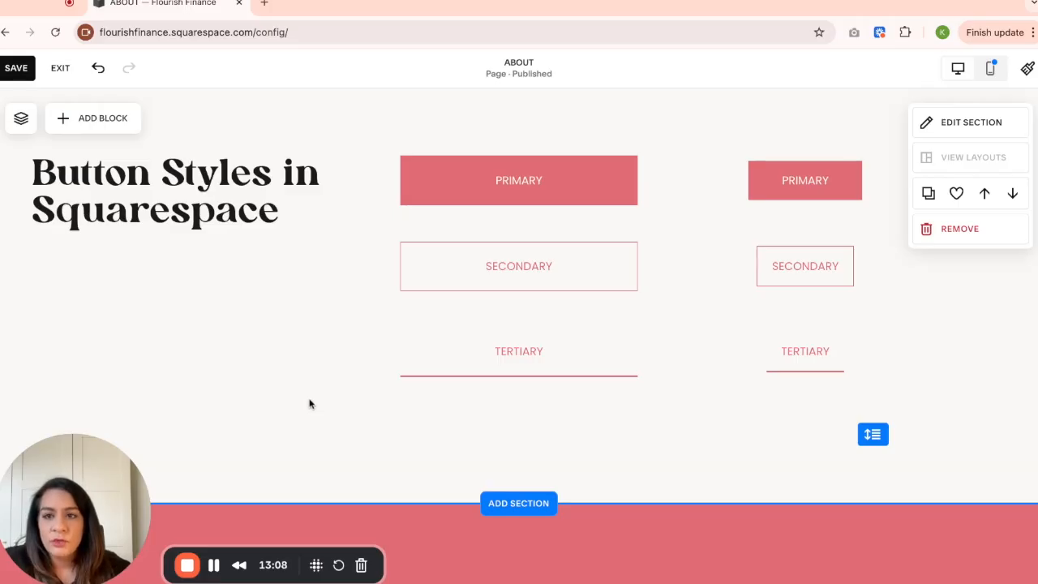
{"action": "left_click", "coordinate": [104, 122]}
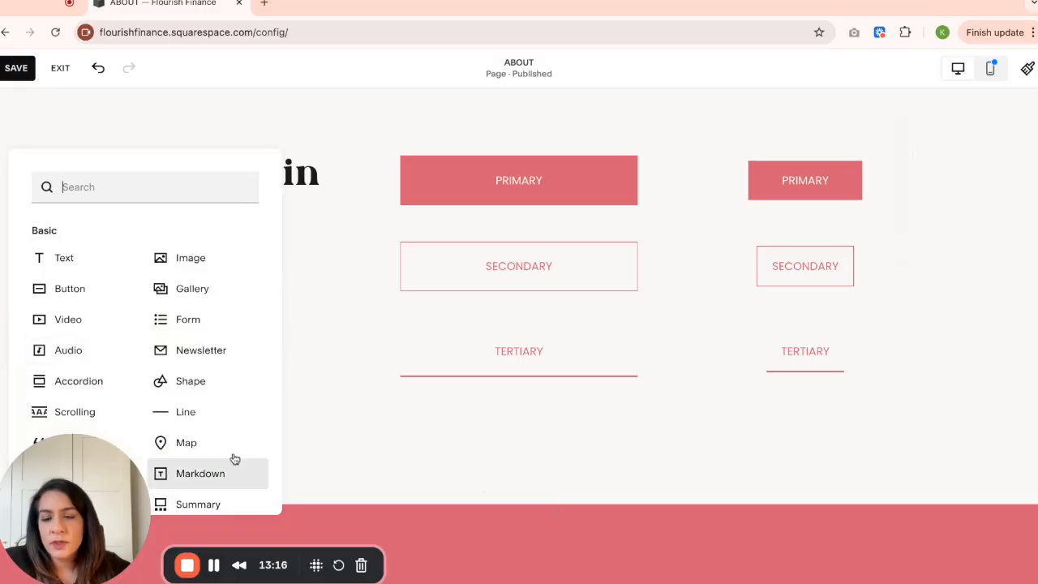
{"action": "left_click", "coordinate": [89, 292]}
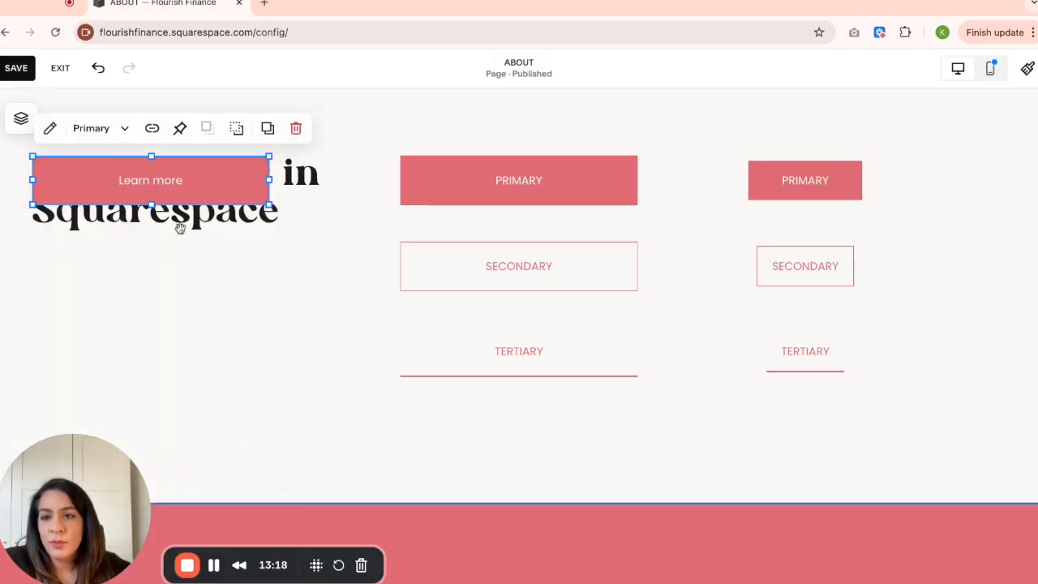
{"action": "left_click_drag", "start_coordinate": [178, 180], "coordinate": [184, 325]}
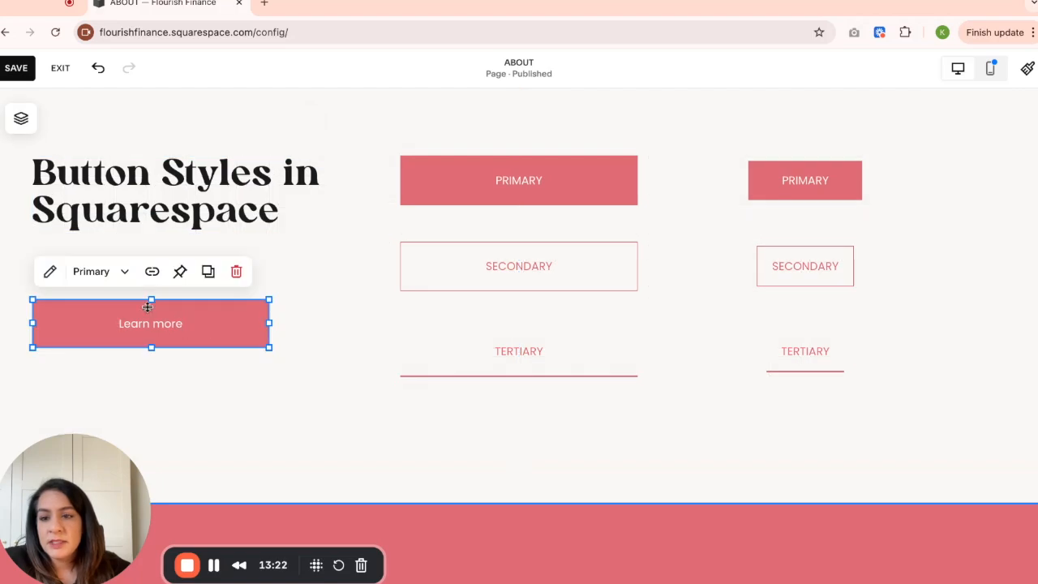
- Set the new button's design to Fit with left alignment and the Secondary Button style
{"action": "left_click", "coordinate": [51, 273]}
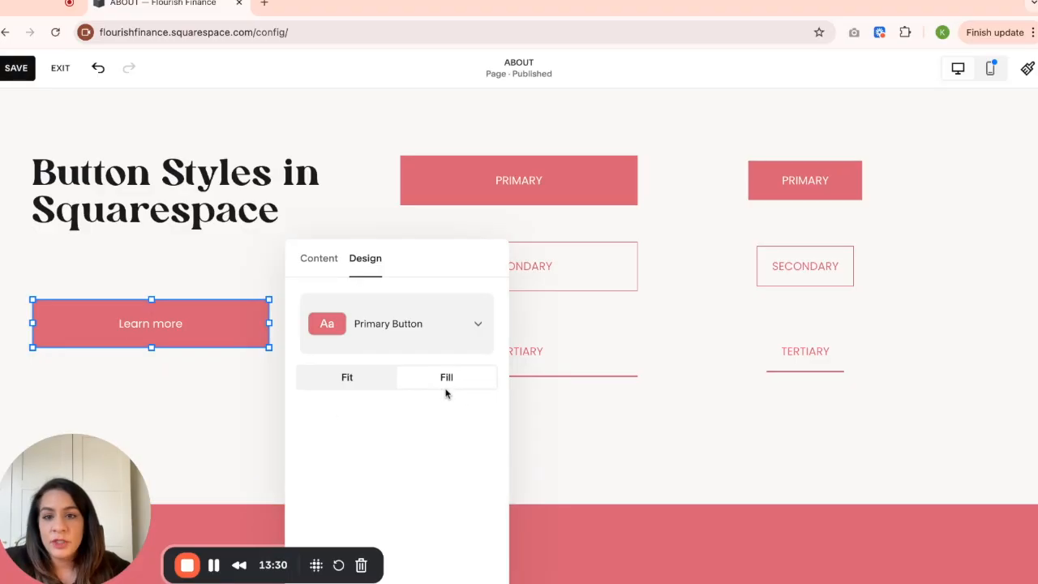
{"action": "left_click", "coordinate": [368, 384]}
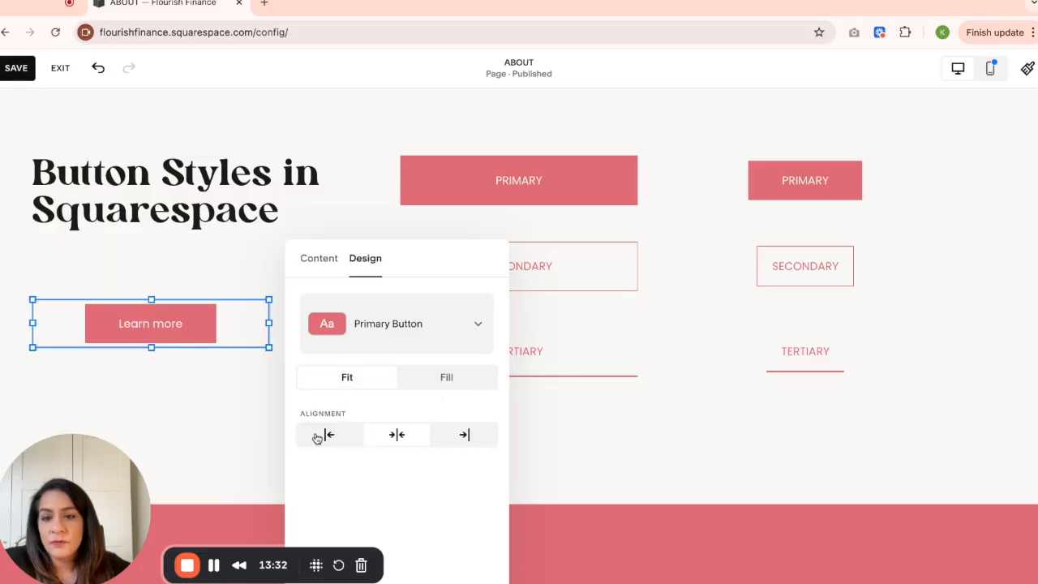
{"action": "left_click", "coordinate": [338, 444]}
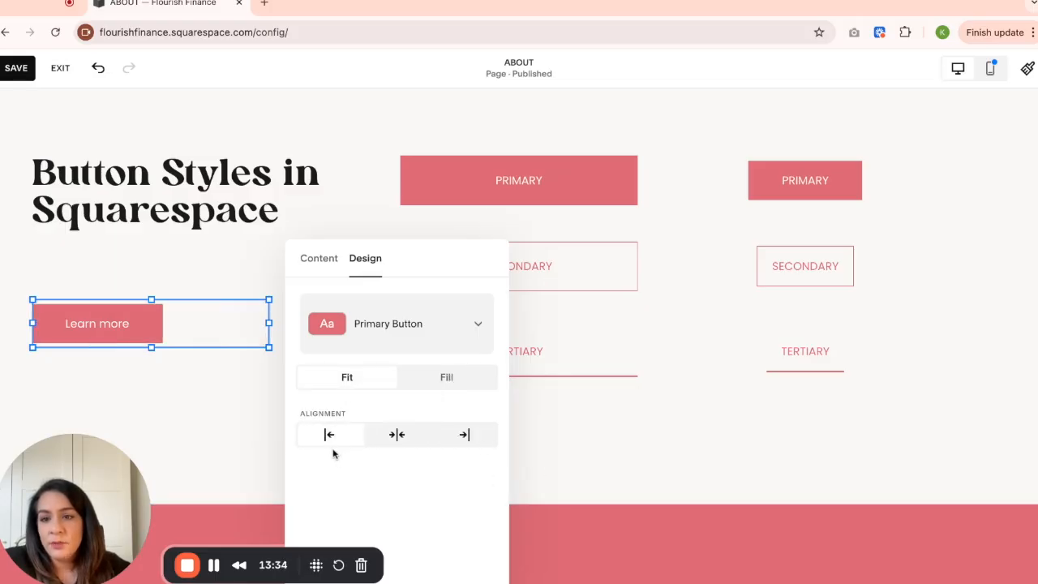
{"action": "left_click", "coordinate": [420, 341]}
{"action": "left_click", "coordinate": [418, 370]}
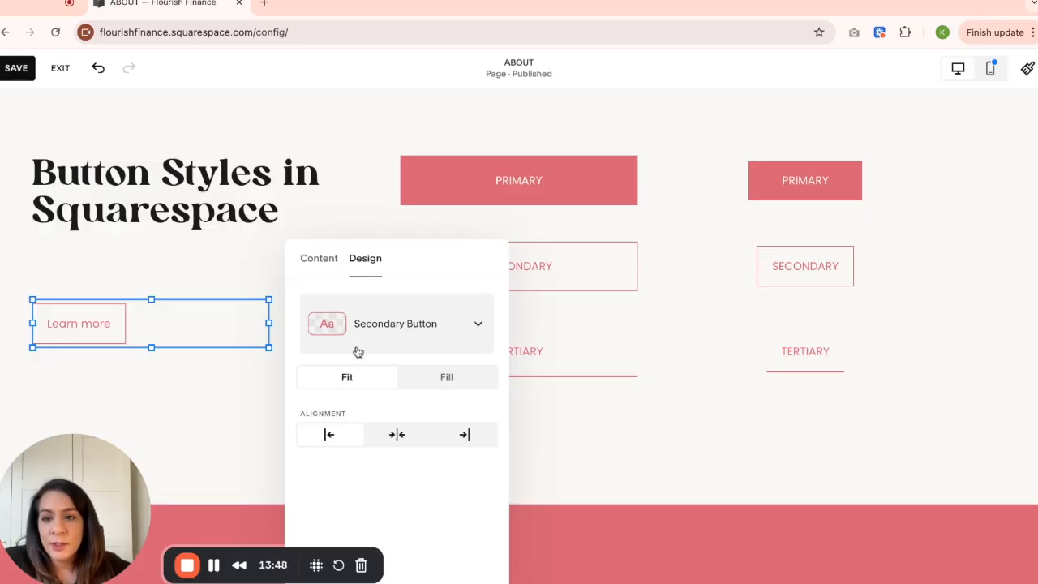
- Change the new button's text to "GET IN TOUCH"
{"action": "left_click", "coordinate": [320, 260]}
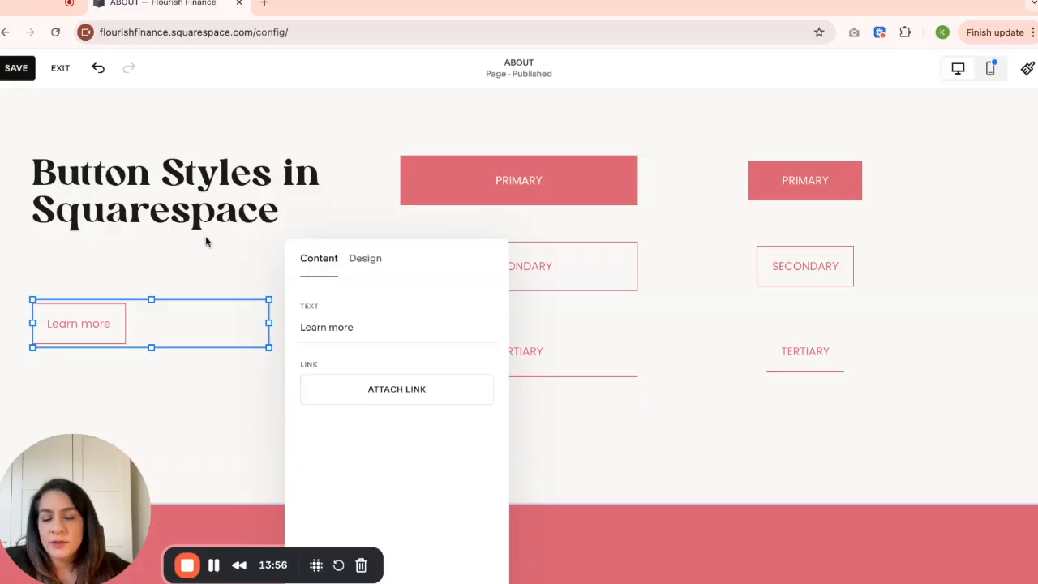
{"action": "left_click", "coordinate": [227, 262]}
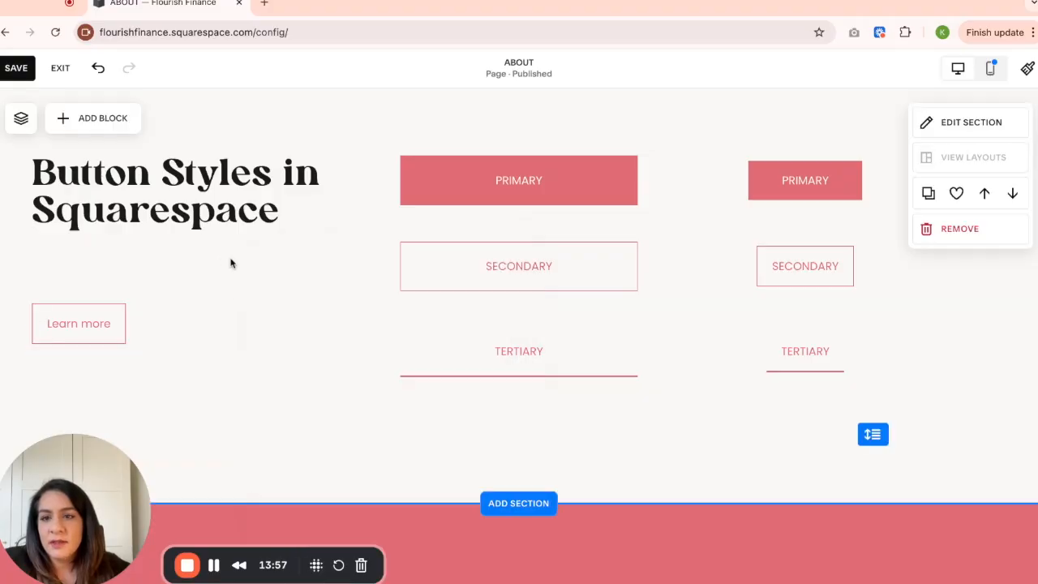
{"action": "left_click", "coordinate": [94, 323]}
{"action": "left_click", "coordinate": [48, 273]}
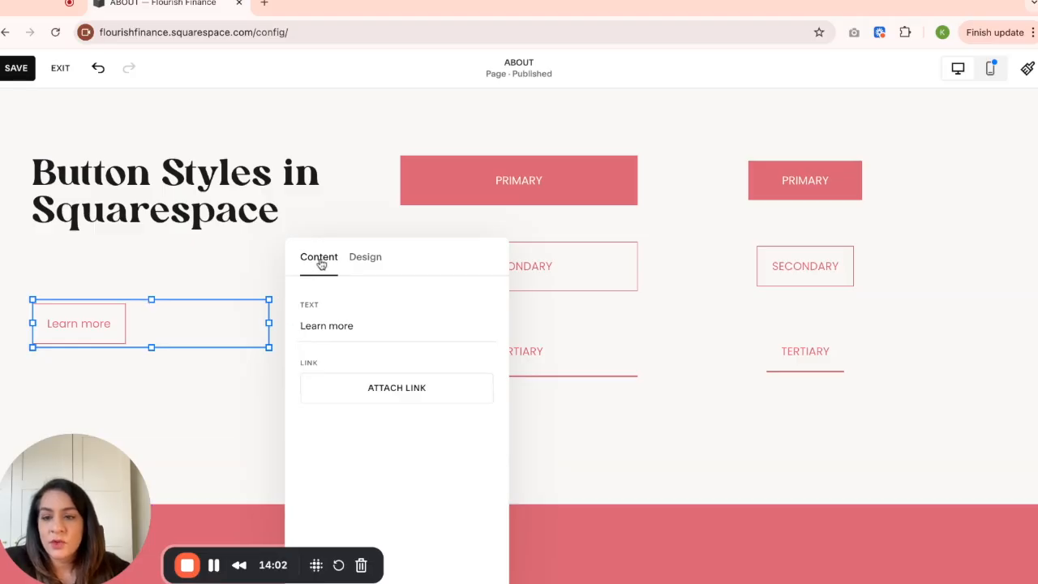
{"action": "triple_click", "coordinate": [363, 328]}
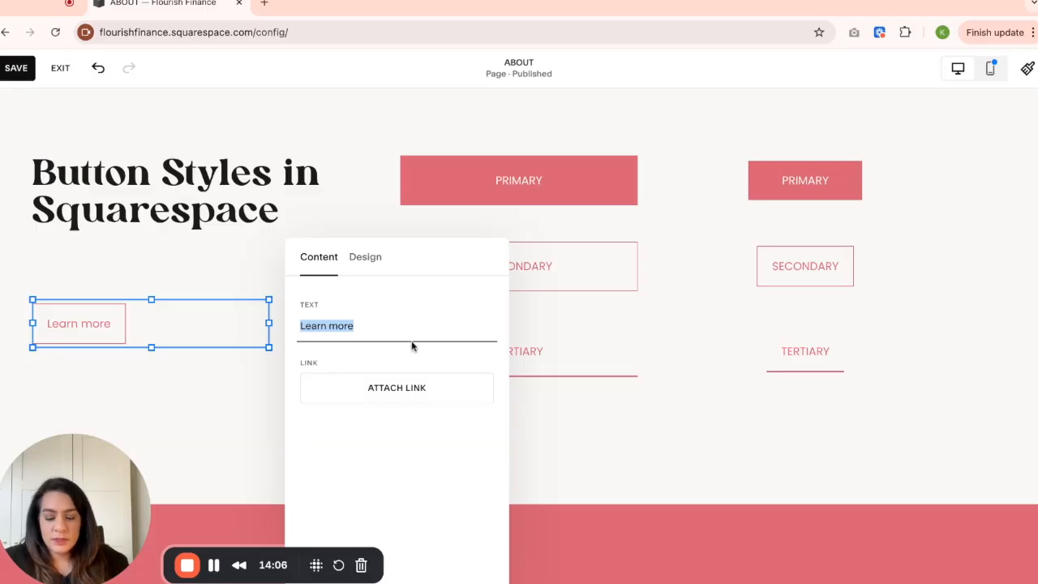
{"action": "type", "text": "GET IN TOUCH"}
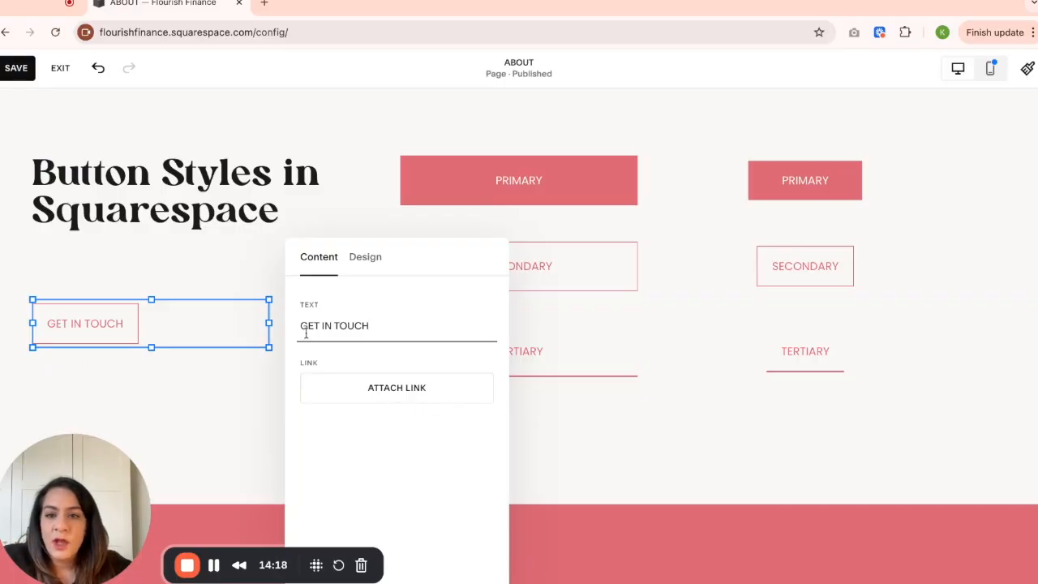
- Link the GET IN TOUCH button to the site's CONTACT page (/contact)
{"action": "left_click", "coordinate": [395, 403]}
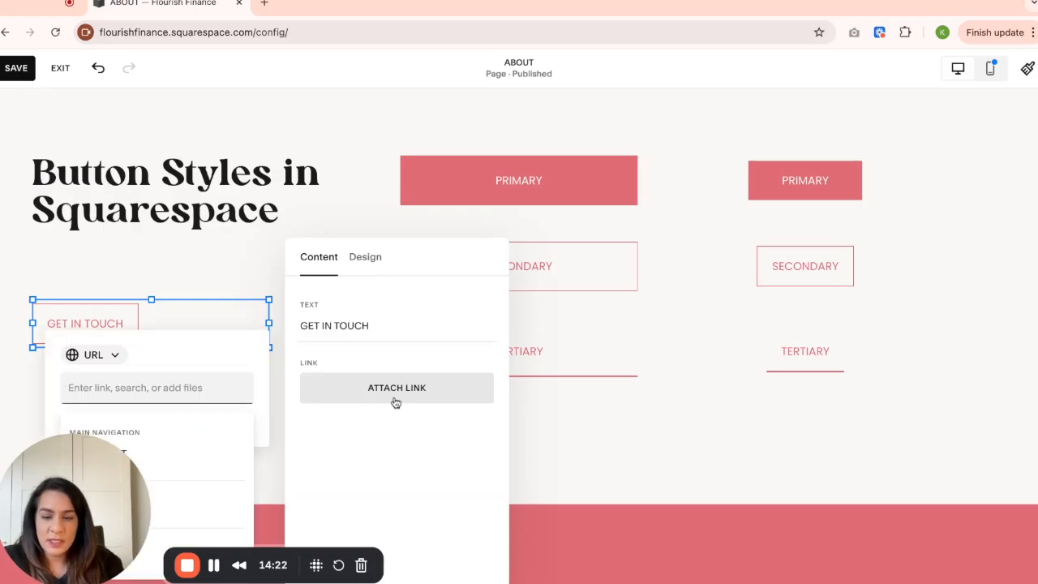
{"action": "left_click_drag", "start_coordinate": [90, 493], "coordinate": [792, 490]}
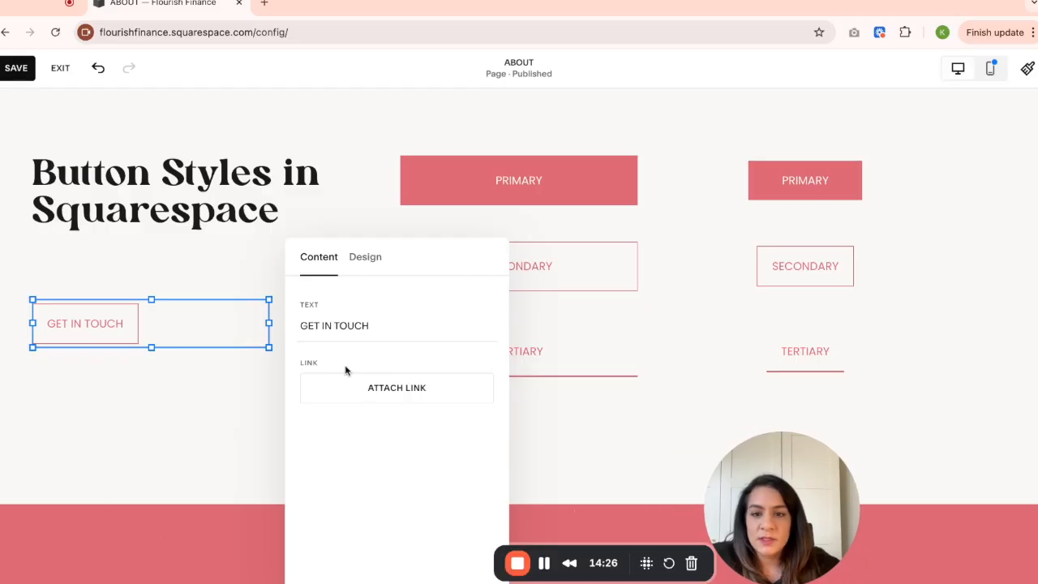
{"action": "left_click", "coordinate": [341, 395]}
{"action": "left_click", "coordinate": [101, 389]}
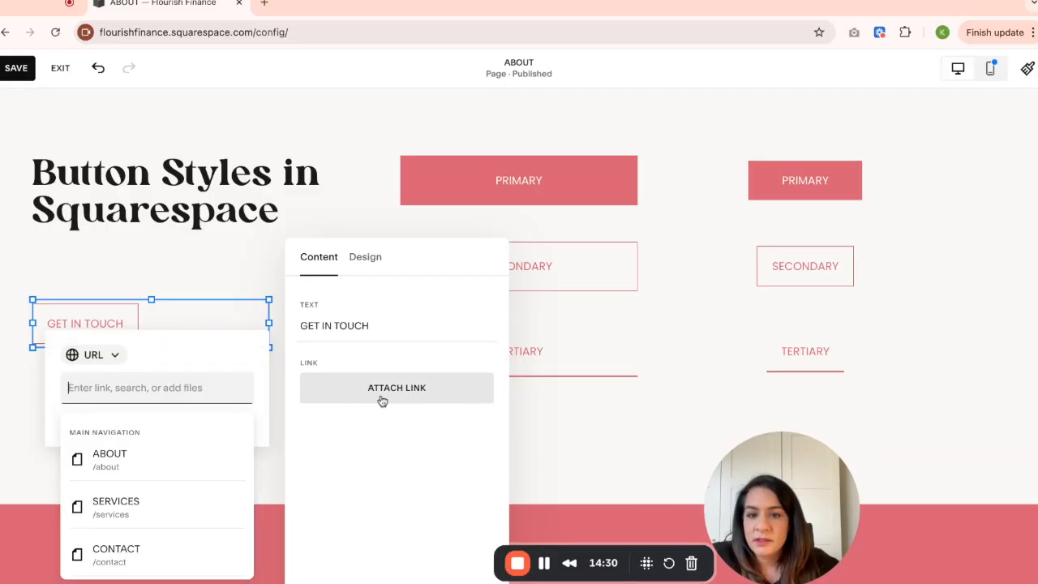
{"action": "left_click", "coordinate": [130, 556]}
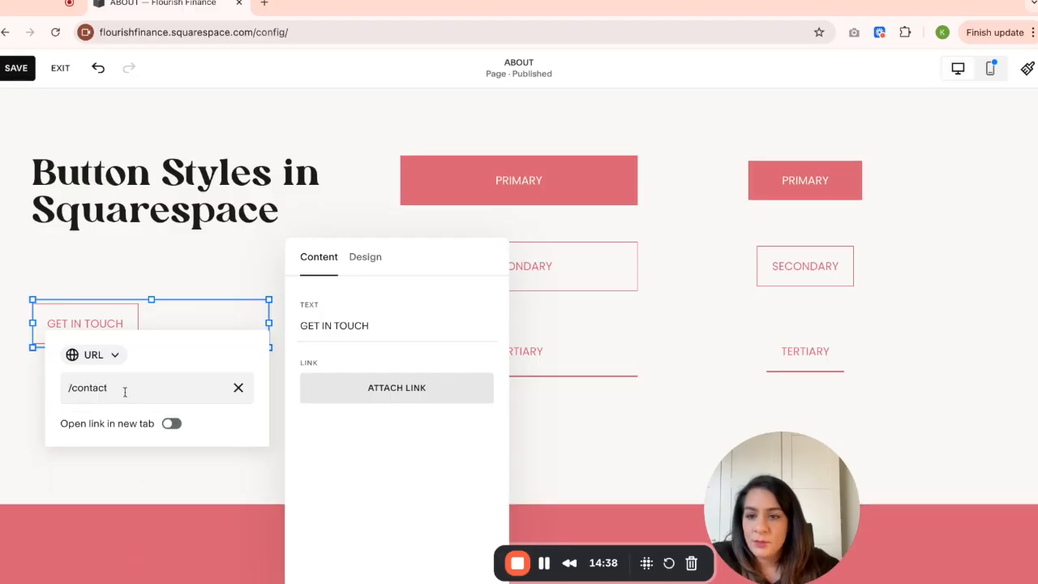
{"action": "left_click", "coordinate": [315, 458]}
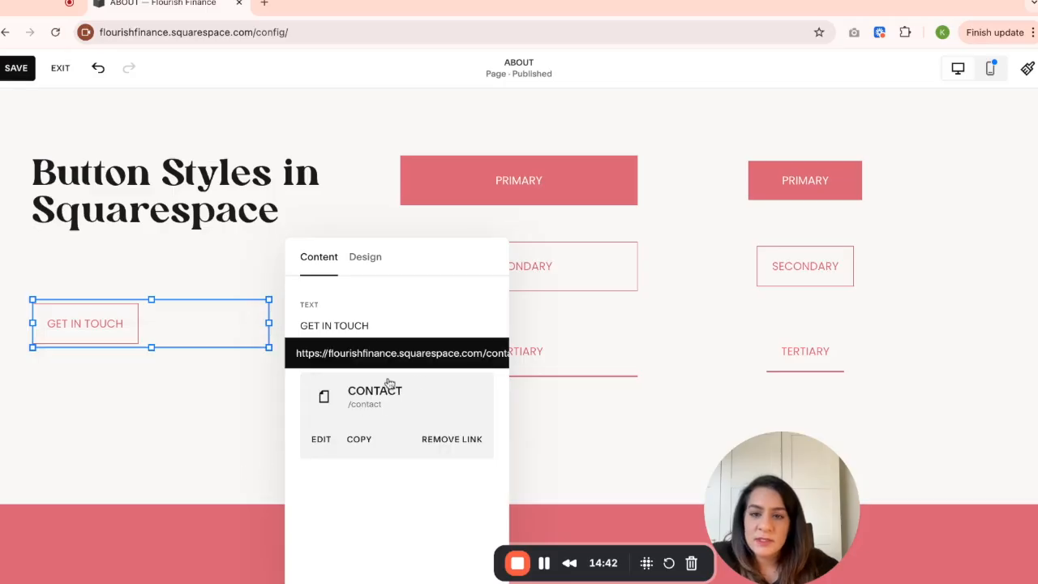